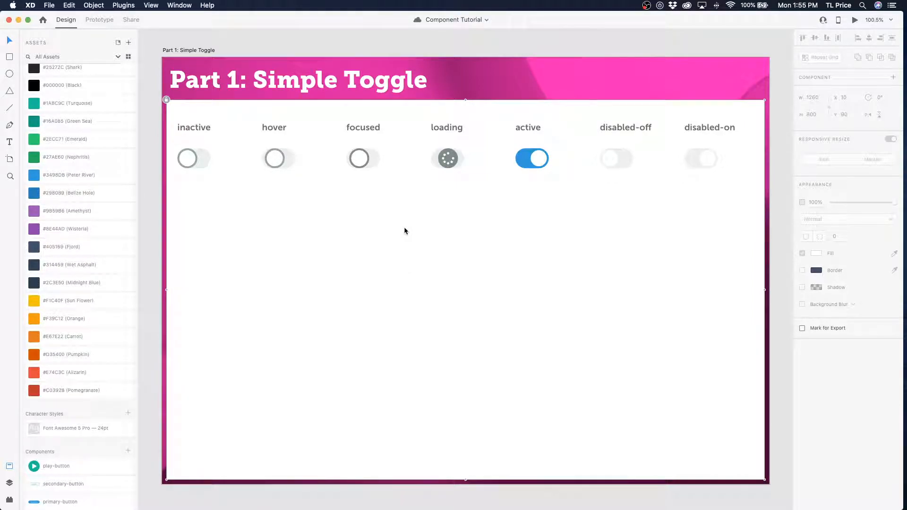
Duplicate the inactive toggle into the empty middle of the artboard and turn the copy into a component.
{"action": "left_click", "coordinate": [191, 159]}
{"action": "left_click_drag", "start_coordinate": [192, 160], "coordinate": [465, 311]}
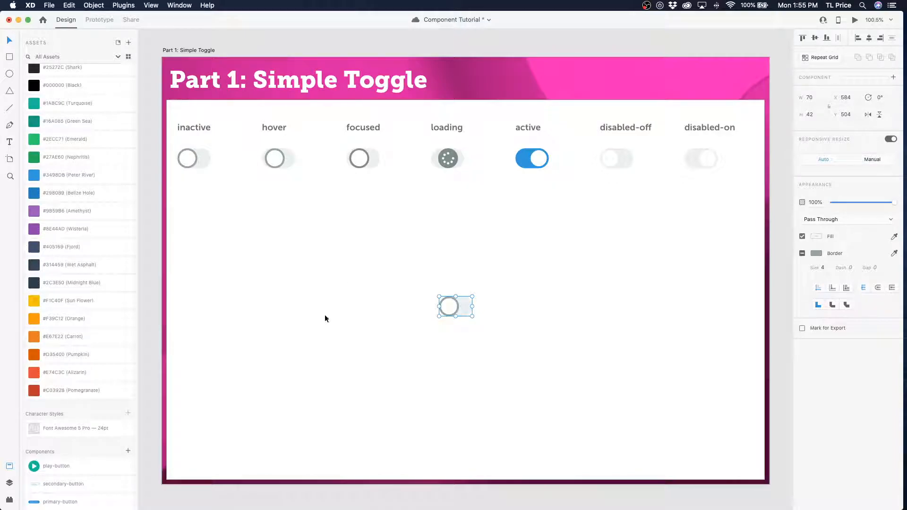
{"action": "left_click", "coordinate": [128, 450]}
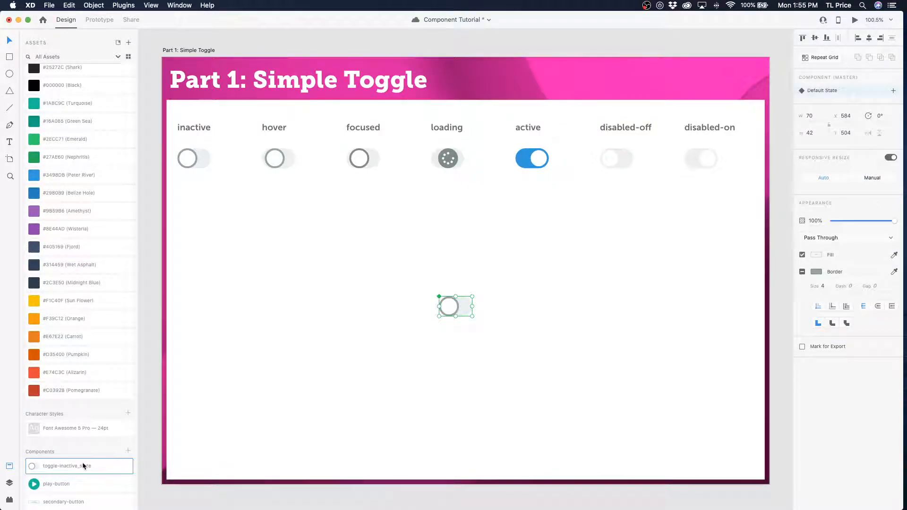
Rename the new toggle component as toggle-basic.
{"action": "double_click", "coordinate": [59, 468]}
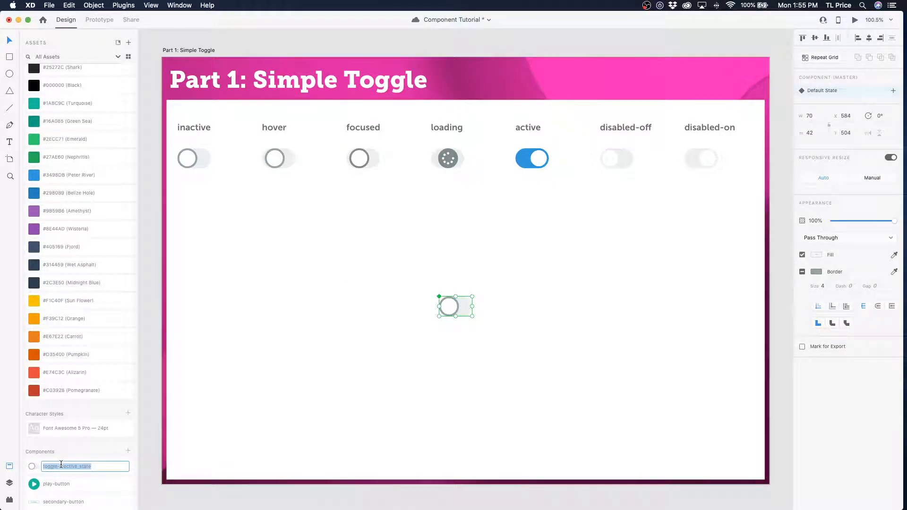
{"action": "double_click", "coordinate": [68, 466]}
{"action": "type", "text": "basic"}
{"action": "key", "text": "Return"}
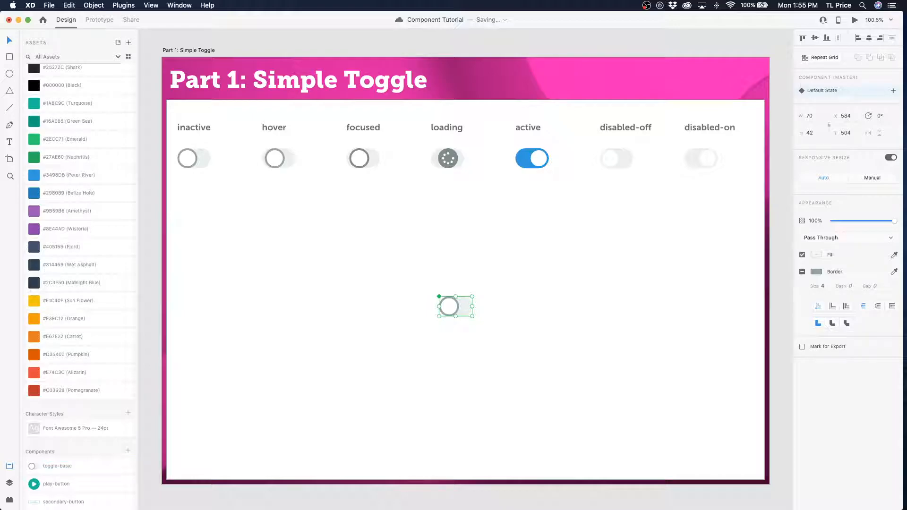
{"action": "right_click", "coordinate": [460, 304]}
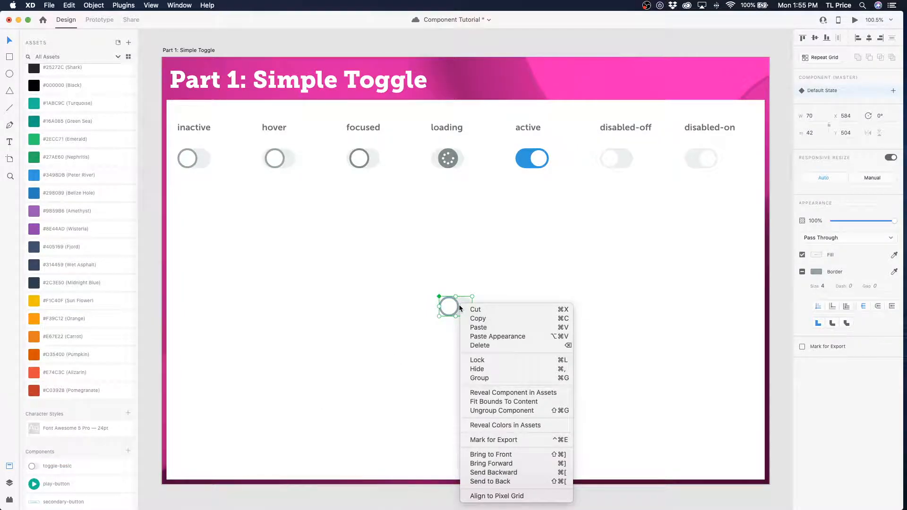
{"action": "left_click", "coordinate": [382, 390]}
{"action": "right_click", "coordinate": [180, 154]}
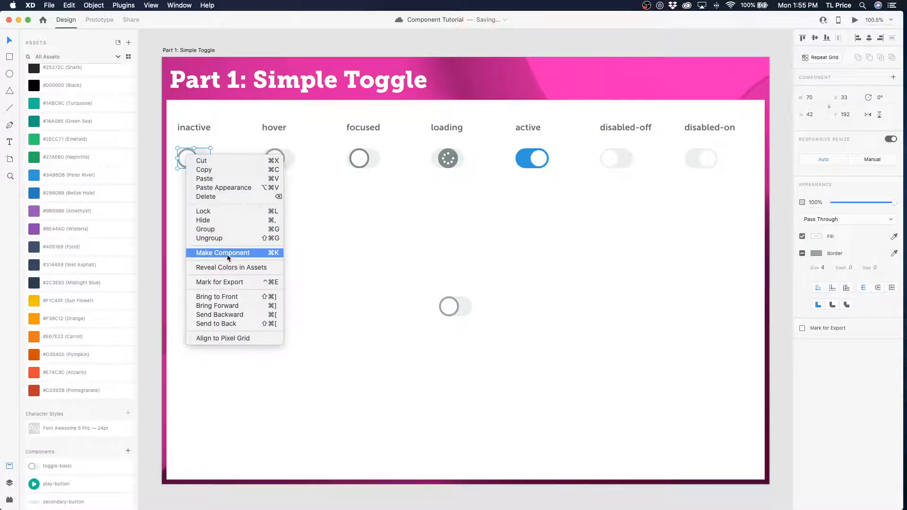
{"action": "left_click", "coordinate": [443, 280]}
Move the toggle-basic component slightly up on the artboard to about X 583, Y 469.
{"action": "left_click", "coordinate": [458, 310]}
{"action": "left_click_drag", "start_coordinate": [458, 310], "coordinate": [457, 294]}
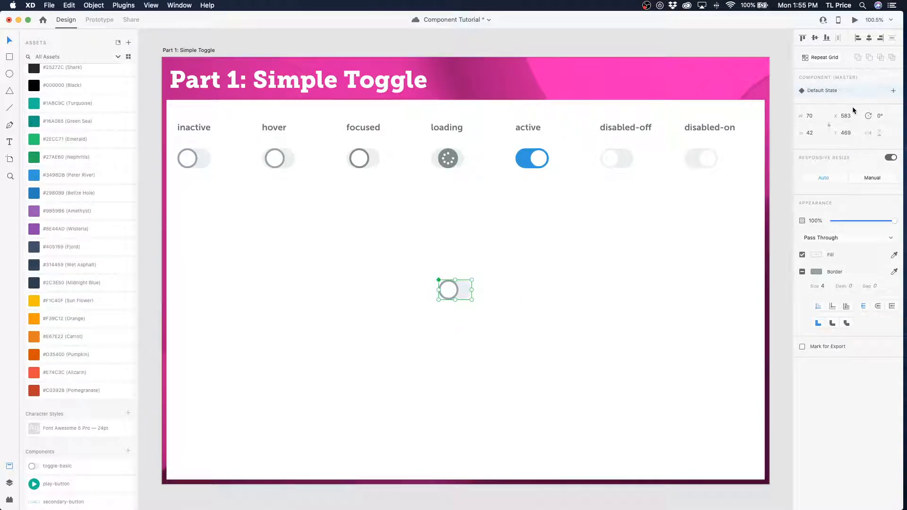
Add a new state named Inactive State to the toggle-basic component.
{"action": "left_click", "coordinate": [894, 92]}
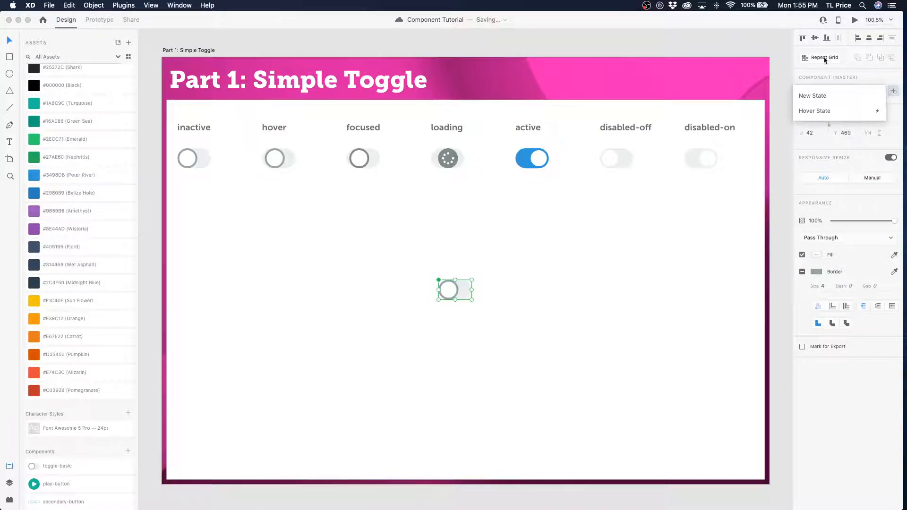
{"action": "left_click", "coordinate": [810, 96]}
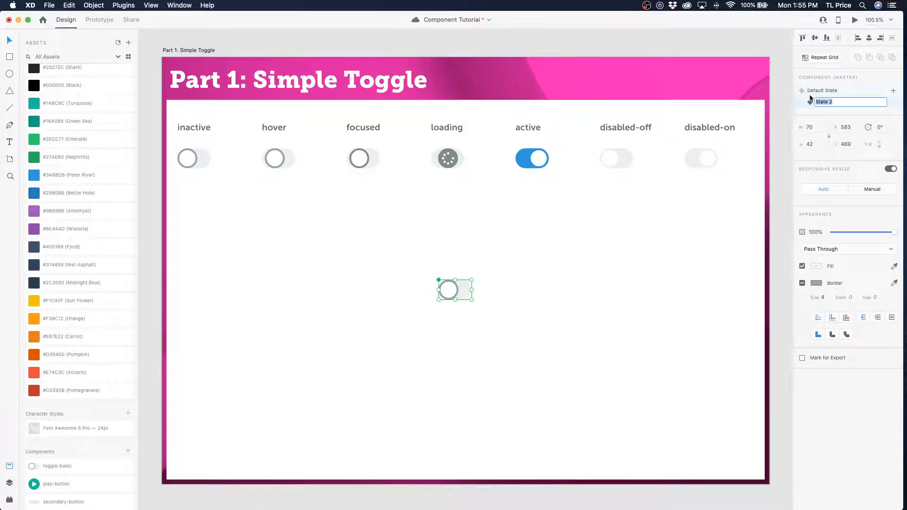
{"action": "key", "text": "BackSpace"}
{"action": "type", "text": "Interact"}
{"action": "key", "text": "super+a"}
{"action": "type", "text": "Inactive"}
{"action": "key", "text": "Return"}
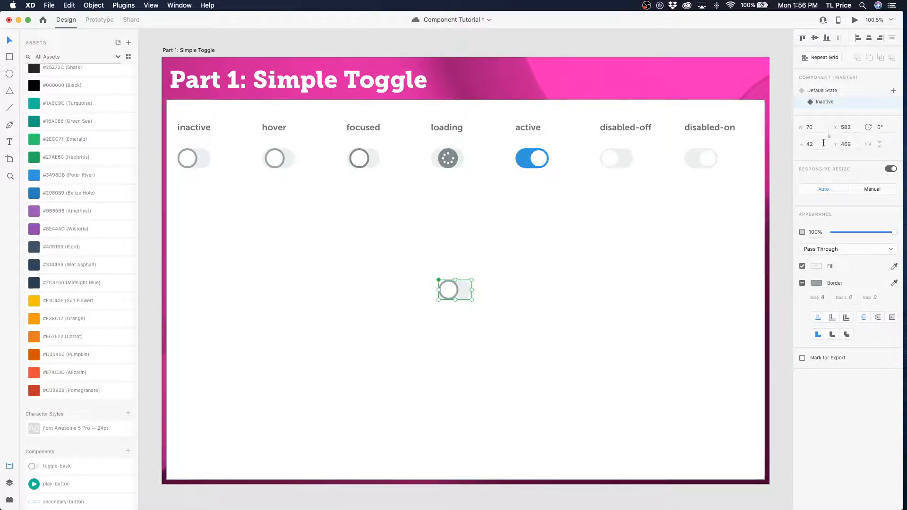
{"action": "double_click", "coordinate": [826, 100]}
{"action": "type", "text": "State"}
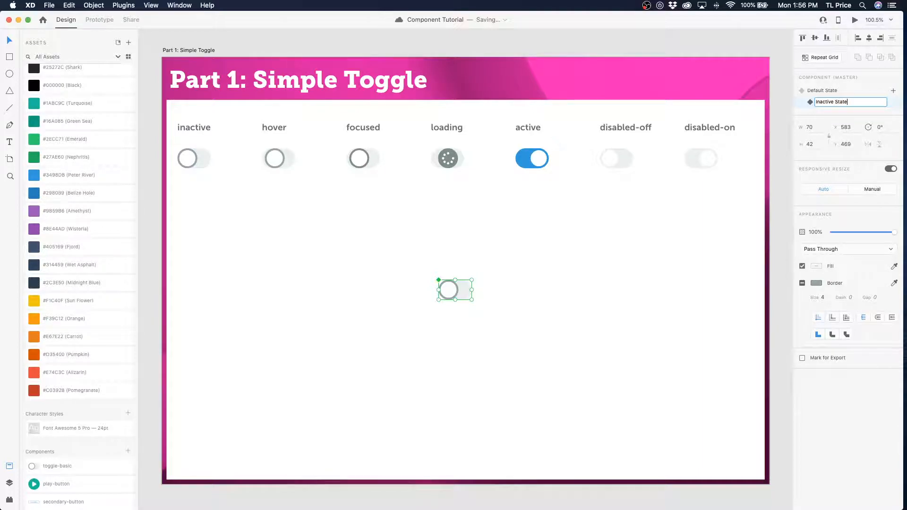
{"action": "key", "text": "Return"}
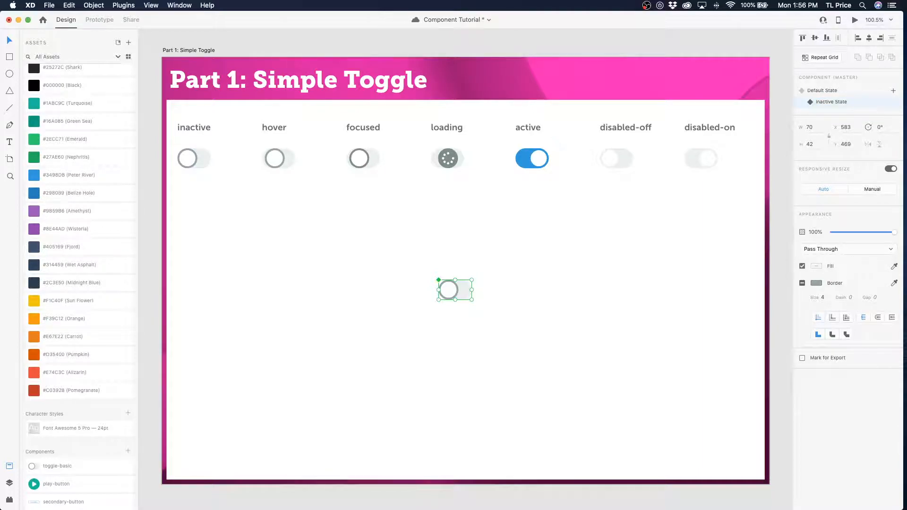
Add a Hover State to the toggle-basic component, keeping its default name.
{"action": "left_click", "coordinate": [892, 91]}
{"action": "left_click", "coordinate": [827, 110]}
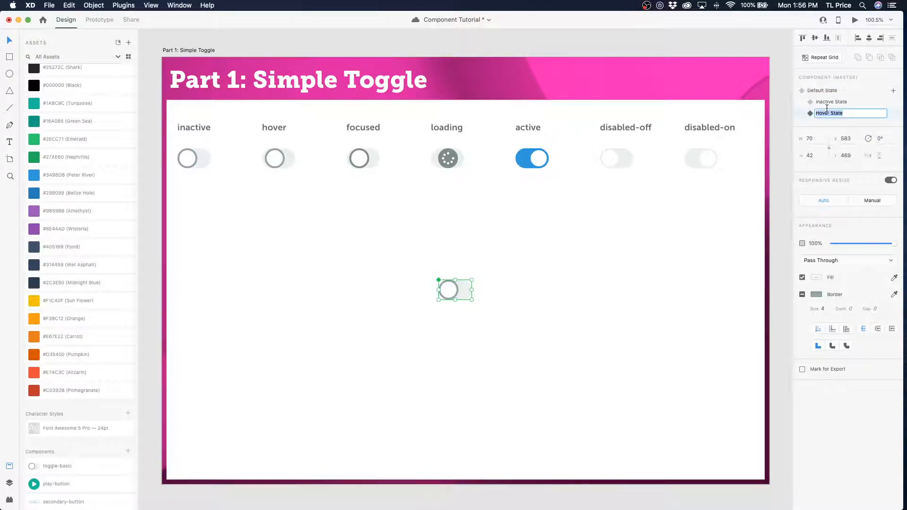
{"action": "left_click", "coordinate": [804, 114]}
In the Hover State, shift the toggle's circle right to X 589 and save the document.
{"action": "double_click", "coordinate": [444, 293]}
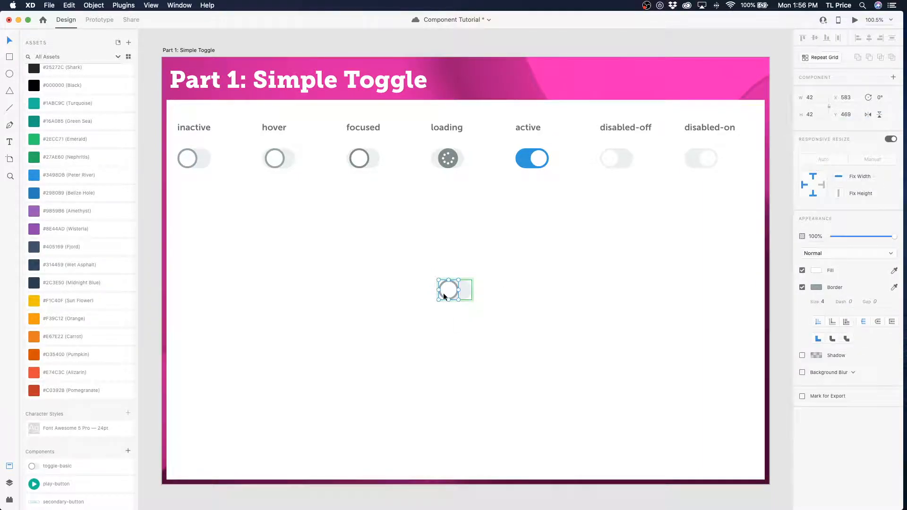
{"action": "key", "text": "Right"}
{"action": "key", "text": "Right"}
{"action": "key", "text": "Right"}
{"action": "key", "text": "Right"}
{"action": "key", "text": "Right"}
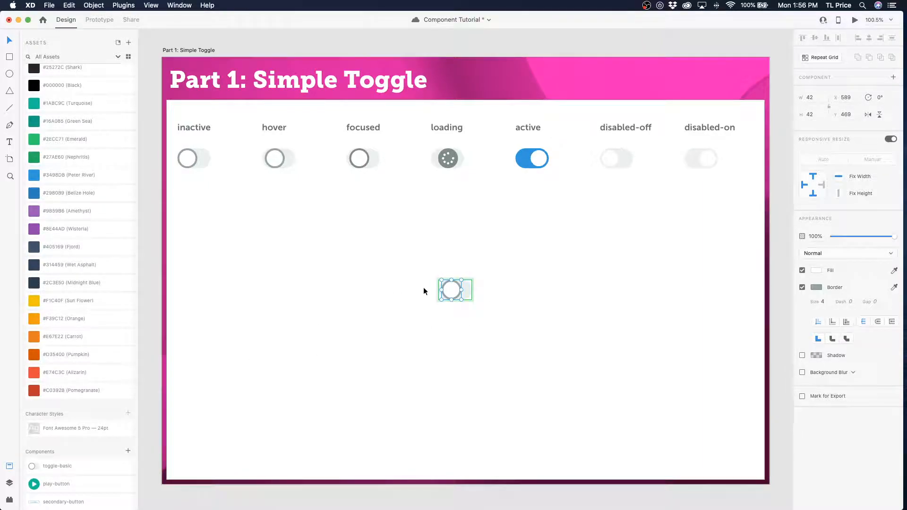
{"action": "left_click", "coordinate": [517, 298]}
{"action": "left_click", "coordinate": [468, 297]}
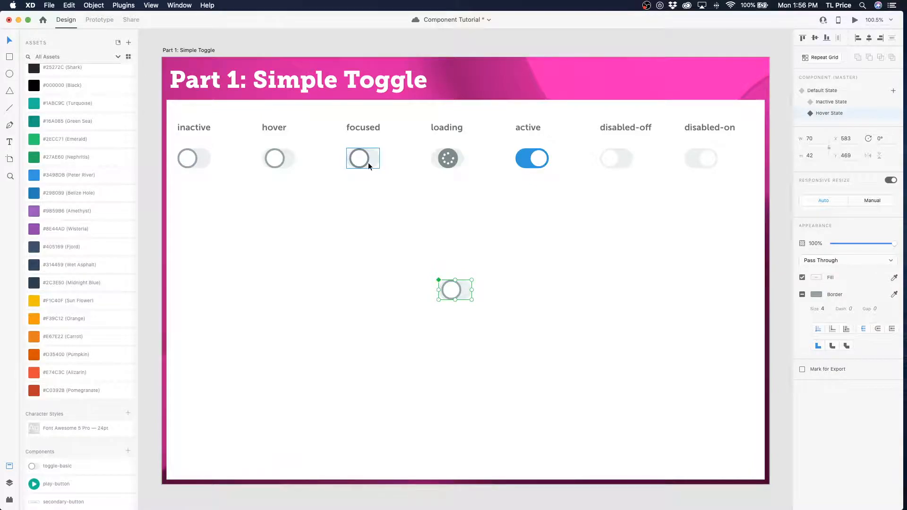
{"action": "key", "text": "super+s"}
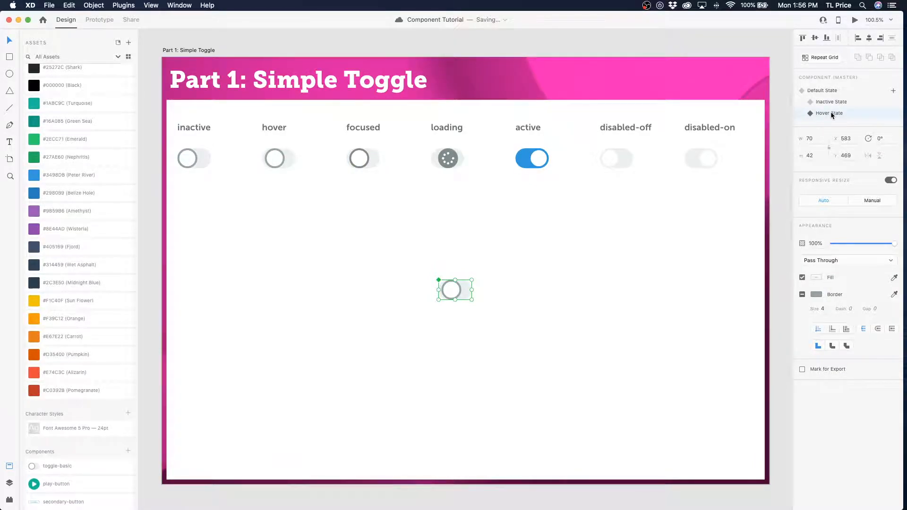
Add a new state named Focused State to the toggle-basic component.
{"action": "left_click", "coordinate": [893, 91]}
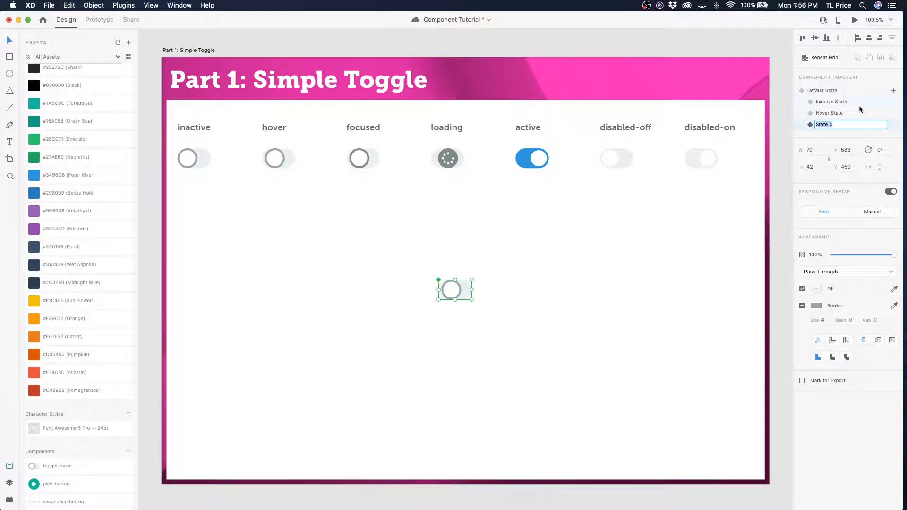
{"action": "type", "text": "Focused St"}
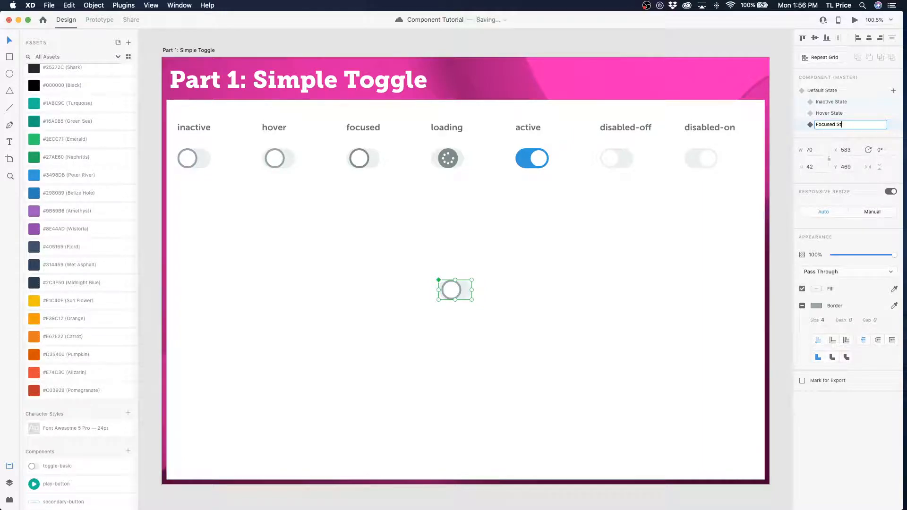
{"action": "type", "text": "ate"}
{"action": "key", "text": "Return"}
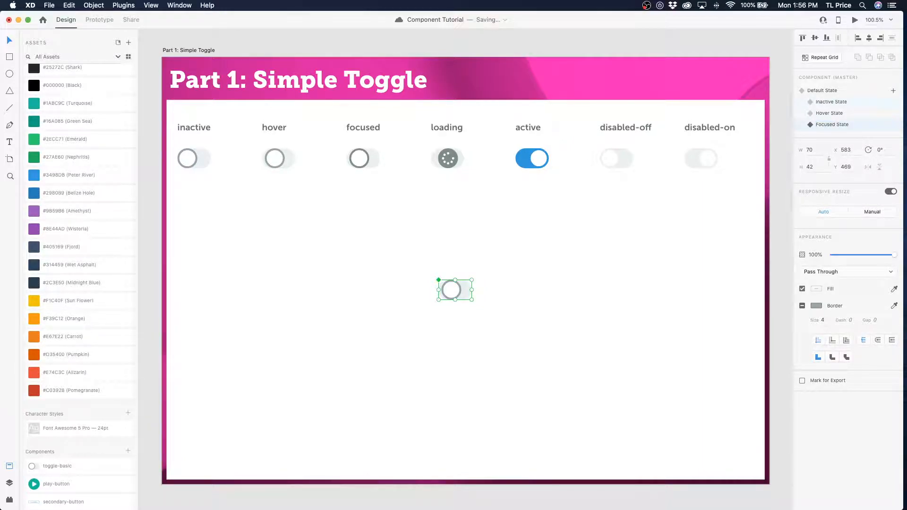
In the Focused State, apply the #7F8C8D (Asbestos) colour to the border of the toggle's circle.
{"action": "double_click", "coordinate": [449, 297]}
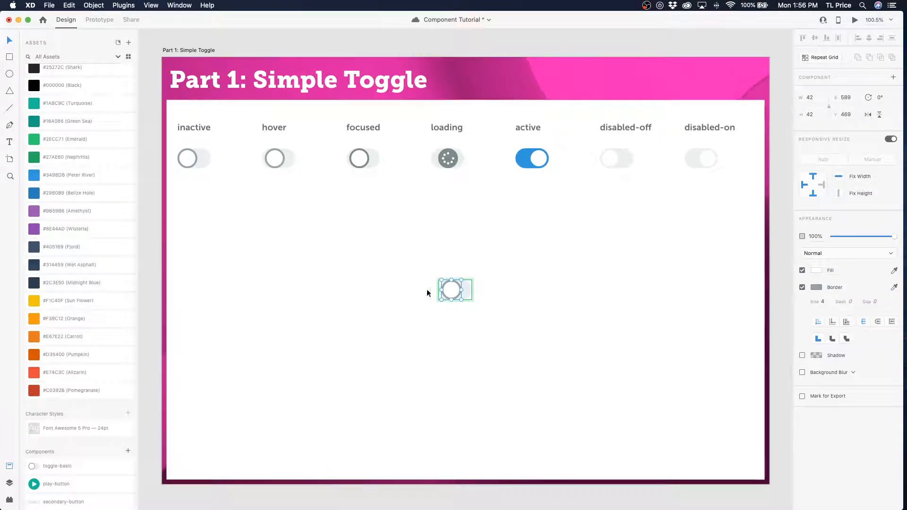
{"action": "scroll", "coordinate": [54, 119], "scroll_direction": "up", "scroll_amount": 3}
{"action": "scroll", "coordinate": [57, 128], "scroll_direction": "up", "scroll_amount": 1}
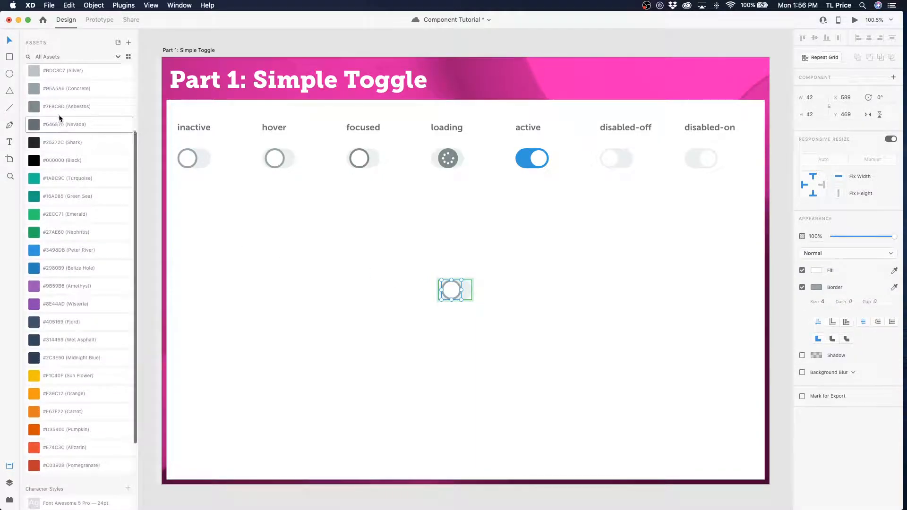
{"action": "right_click", "coordinate": [58, 106]}
{"action": "left_click", "coordinate": [92, 163]}
{"action": "left_click", "coordinate": [568, 288]}
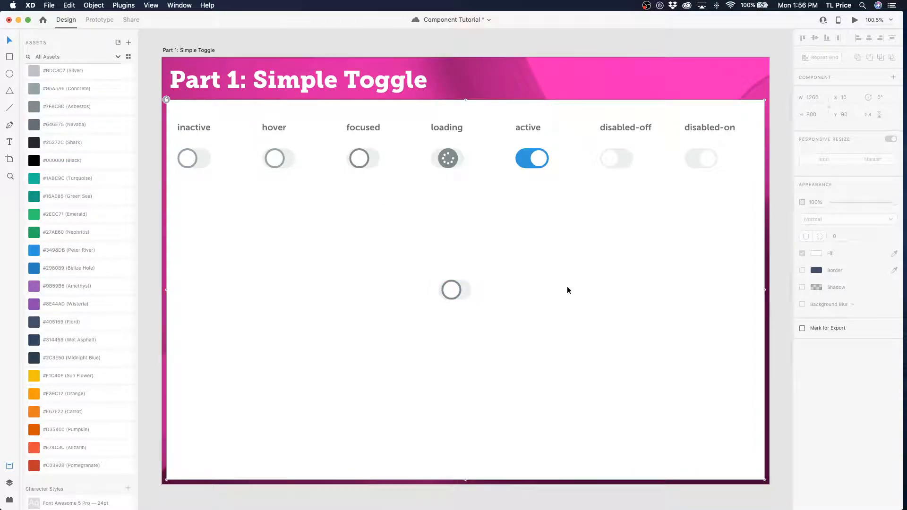
Add a new state named Loading State to the toggle-basic component.
{"action": "left_click", "coordinate": [462, 293]}
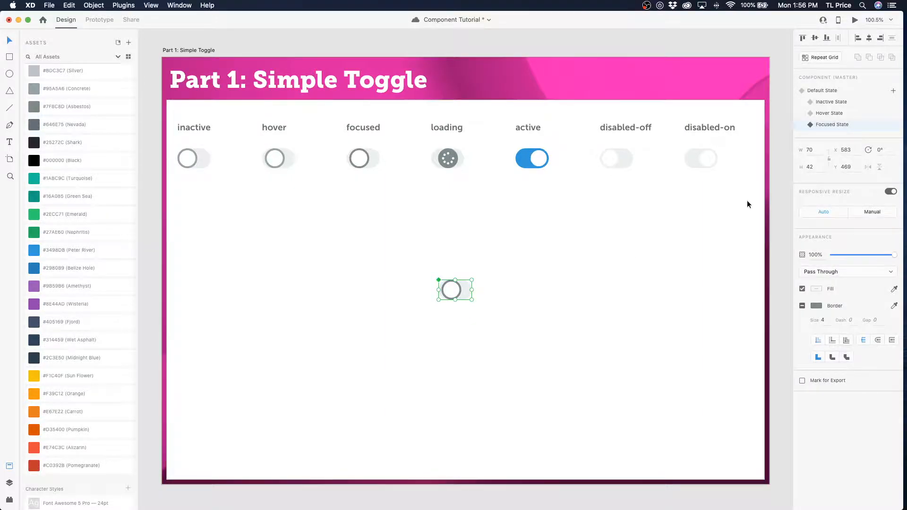
{"action": "left_click", "coordinate": [893, 90]}
{"action": "type", "text": "Loading State"}
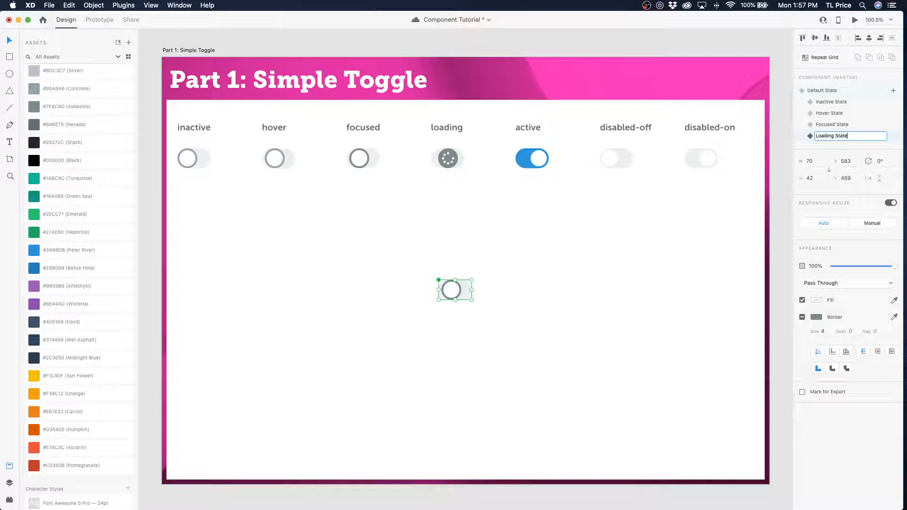
{"action": "key", "text": "Return"}
{"action": "left_click", "coordinate": [520, 258]}
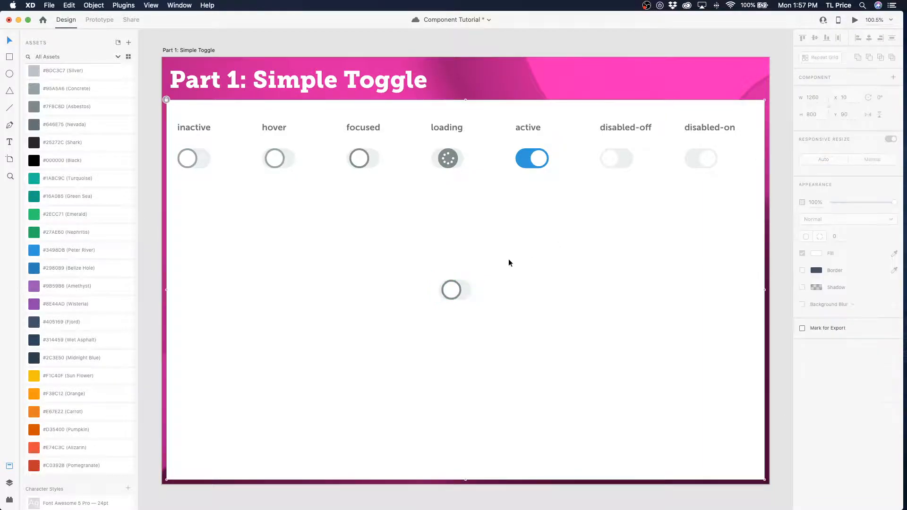
In the Loading State, fill the toggle's circle with #7F8C8D (Asbestos) and centre it in the frame at about X 598.
{"action": "double_click", "coordinate": [451, 290]}
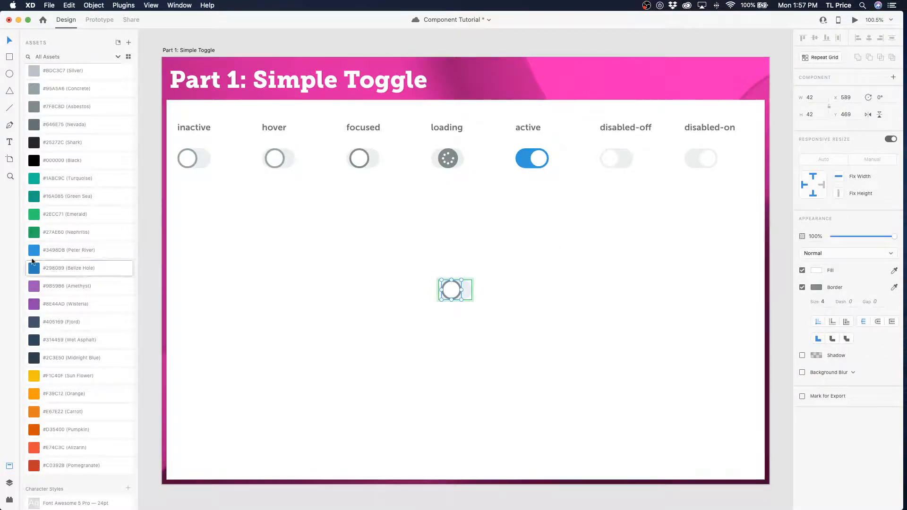
{"action": "left_click", "coordinate": [69, 107]}
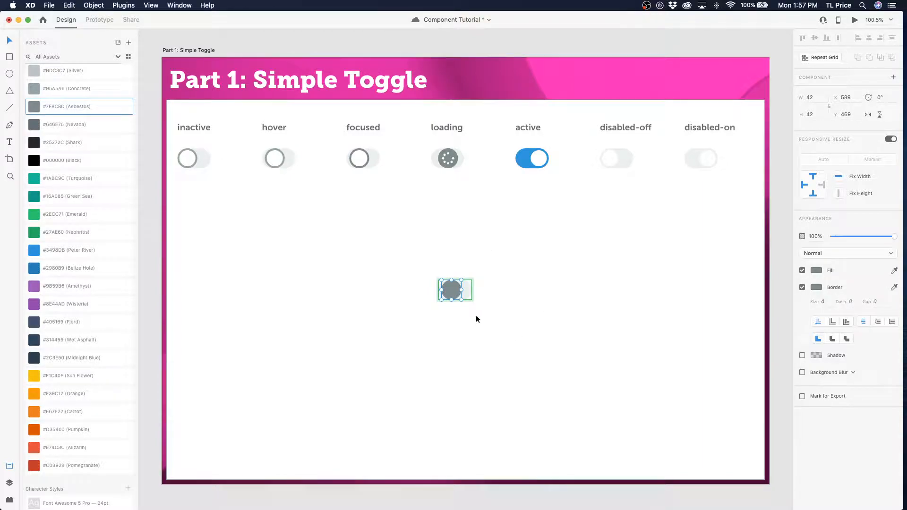
{"action": "left_click_drag", "start_coordinate": [449, 291], "coordinate": [453, 293]}
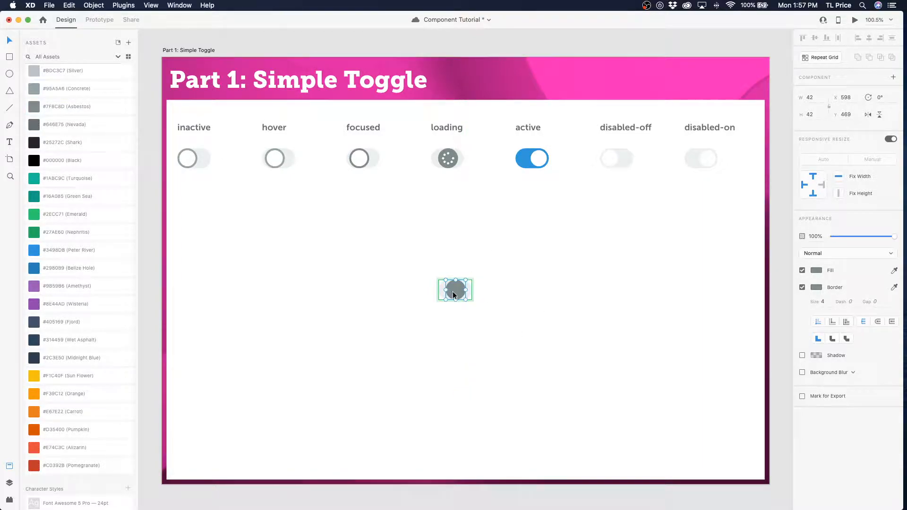
{"action": "left_click", "coordinate": [269, 381]}
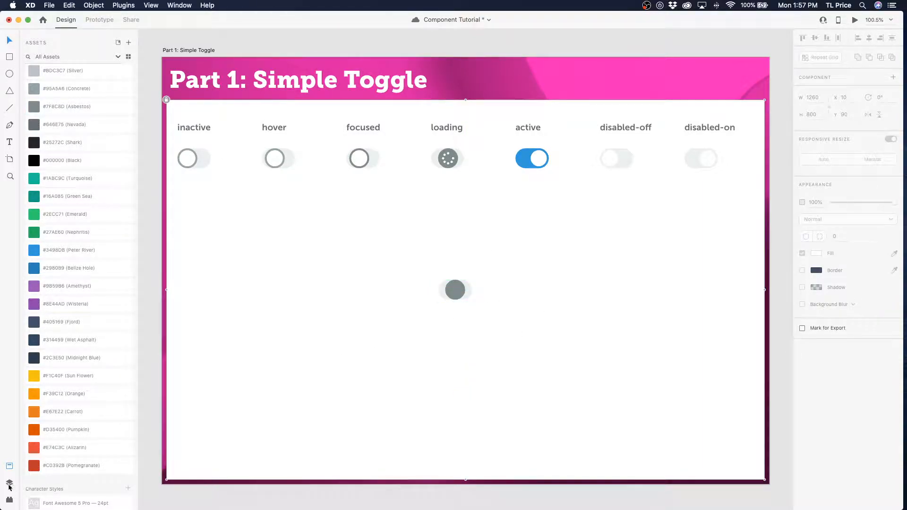
Copy the toggle_spinner-icon layer from the toggle-loading_state reference group.
{"action": "left_click", "coordinate": [9, 482]}
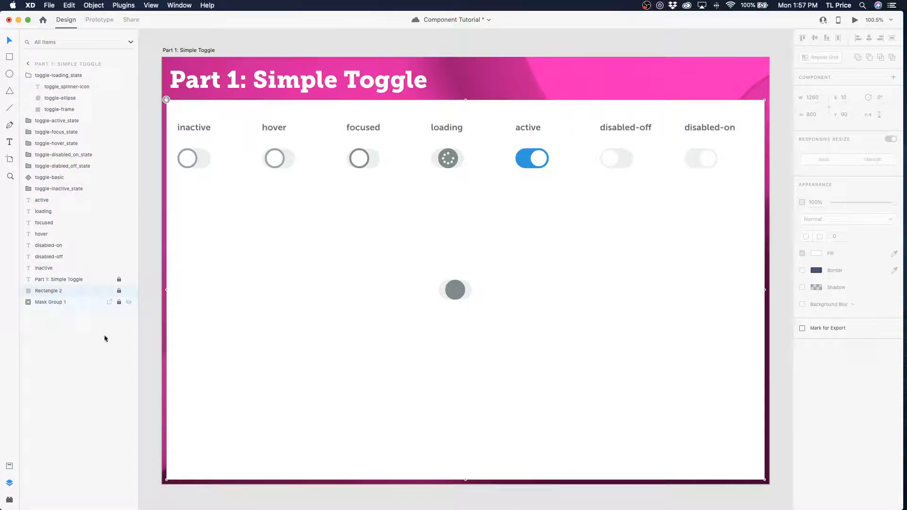
{"action": "left_click", "coordinate": [462, 293]}
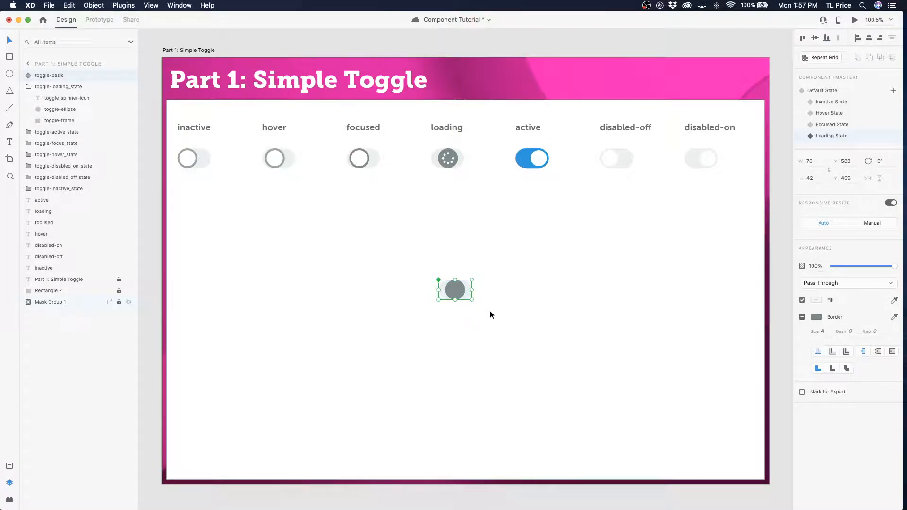
{"action": "double_click", "coordinate": [444, 161]}
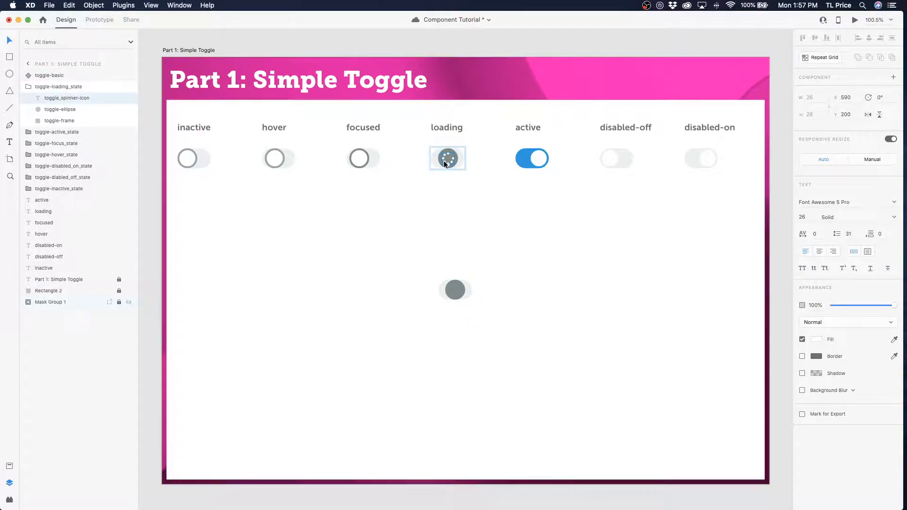
{"action": "left_click", "coordinate": [455, 290]}
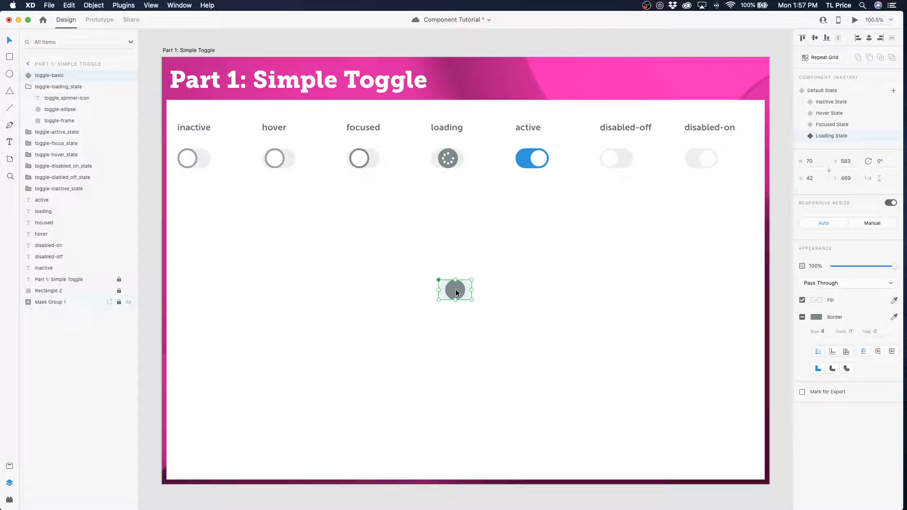
{"action": "left_click_drag", "start_coordinate": [45, 104], "coordinate": [52, 127]}
{"action": "key", "text": "super+c"}
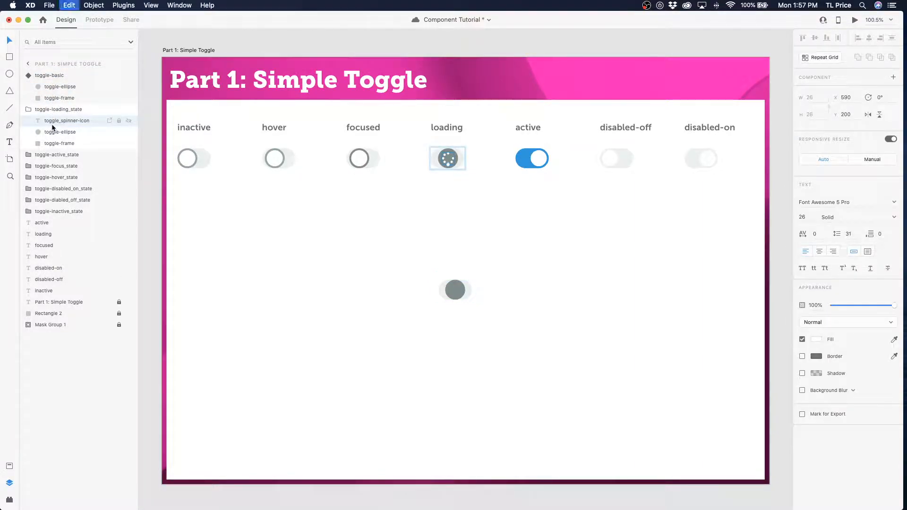
Paste the spinner icon and centre it over the toggle-basic component's circle at X 605, Y 477.
{"action": "key", "text": "super+v"}
{"action": "left_click_drag", "start_coordinate": [435, 160], "coordinate": [442, 291]}
{"action": "key", "text": "Up"}
{"action": "key", "text": "Left"}
{"action": "key", "text": "Left"}
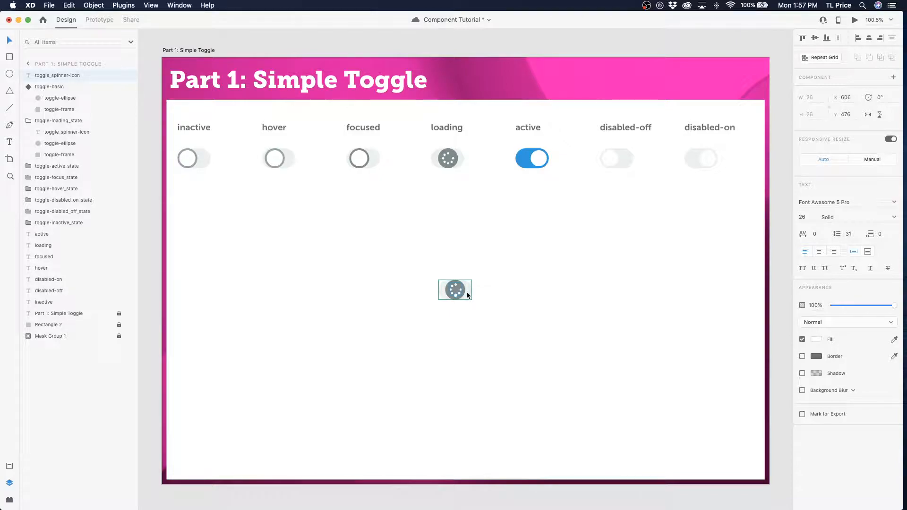
{"action": "key", "text": "Down"}
{"action": "key", "text": "Left"}
Move the spinner icon into the toggle-basic component above toggle-ellipse in the Loading State, and save the document.
{"action": "key", "text": "super+x"}
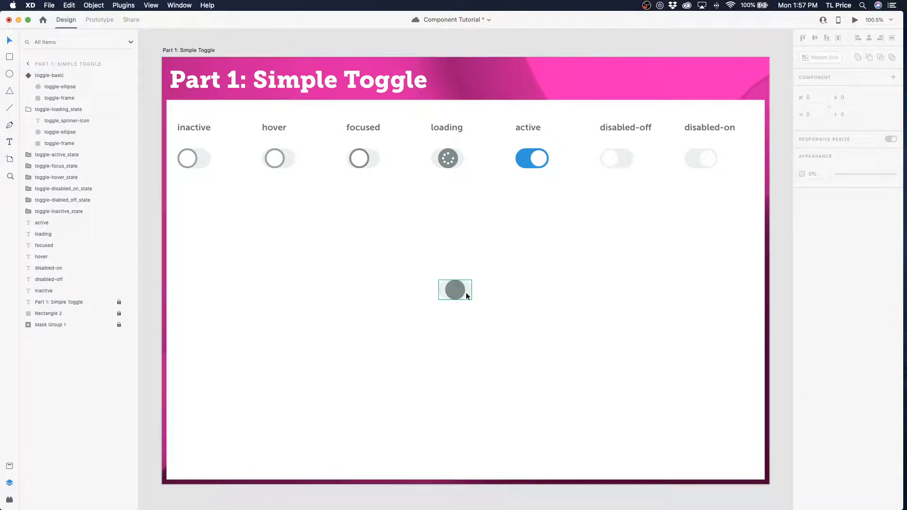
{"action": "left_click", "coordinate": [59, 88]}
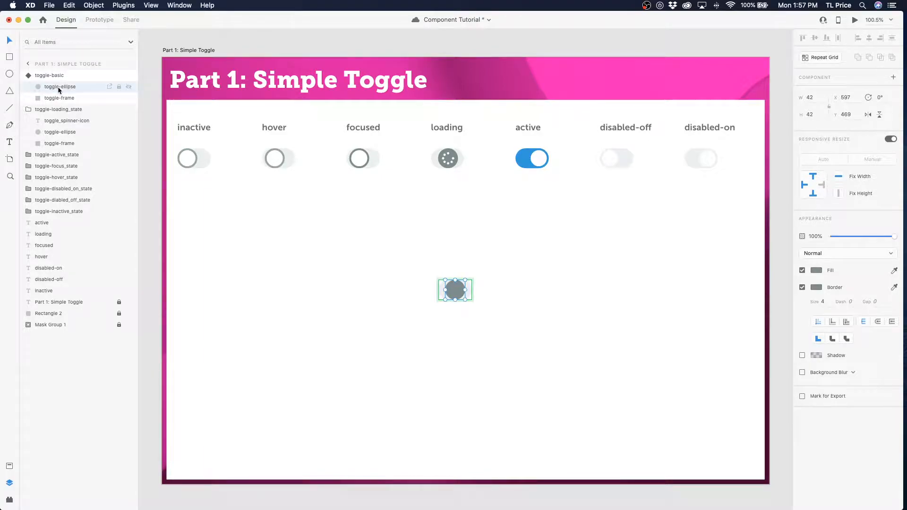
{"action": "key", "text": "super+s"}
{"action": "key", "text": "super+v"}
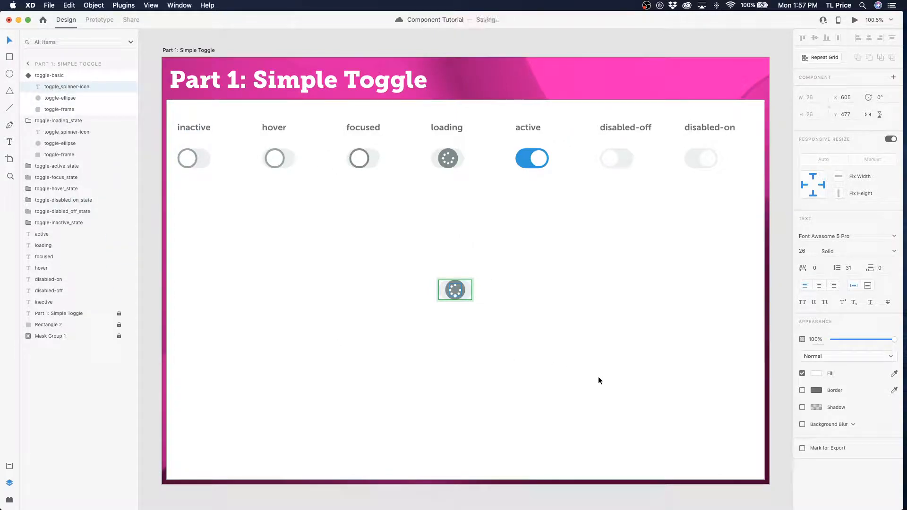
{"action": "left_click", "coordinate": [490, 365]}
{"action": "left_click", "coordinate": [468, 299]}
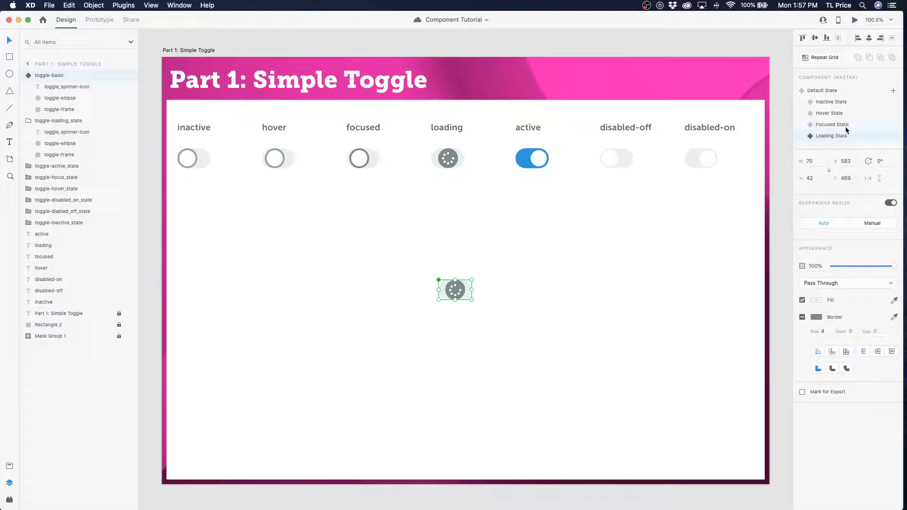
Add a new state named Active State to the toggle-basic component, based on the Inactive State.
{"action": "left_click", "coordinate": [831, 102]}
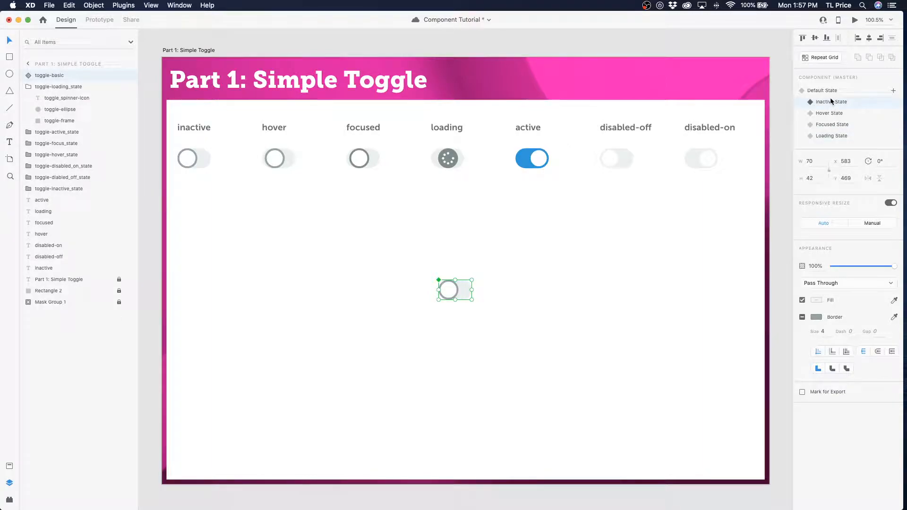
{"action": "left_click", "coordinate": [892, 91]}
{"action": "type", "text": "Active"}
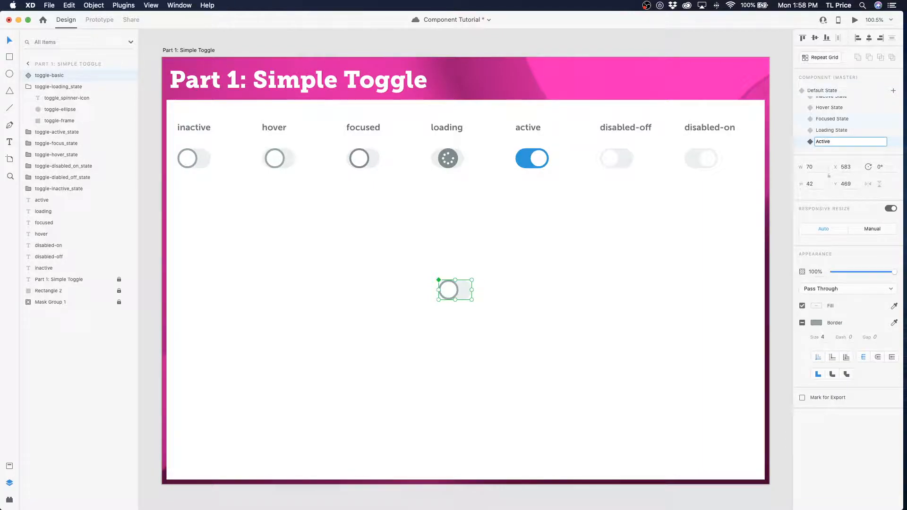
{"action": "type", "text": " State"}
{"action": "key", "text": "Return"}
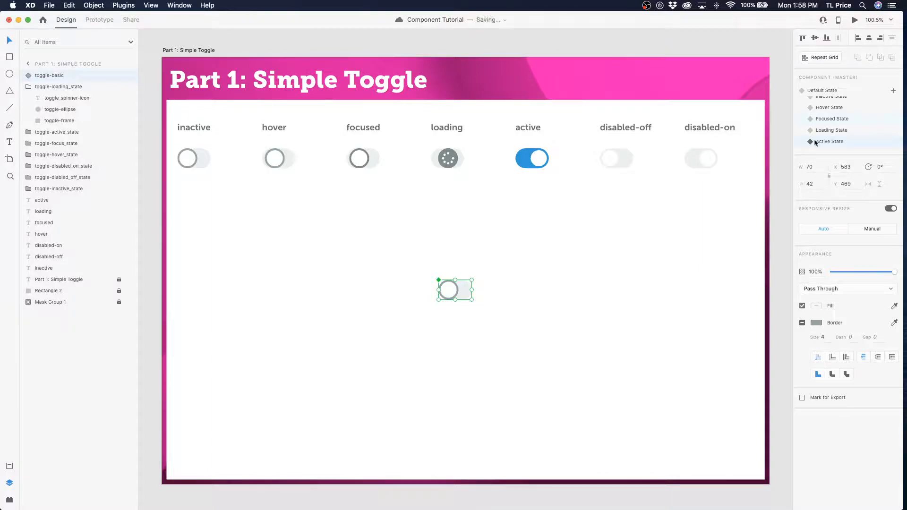
In the Active State, fill the toggle's frame with #3498DB (Peter River).
{"action": "left_click", "coordinate": [10, 467]}
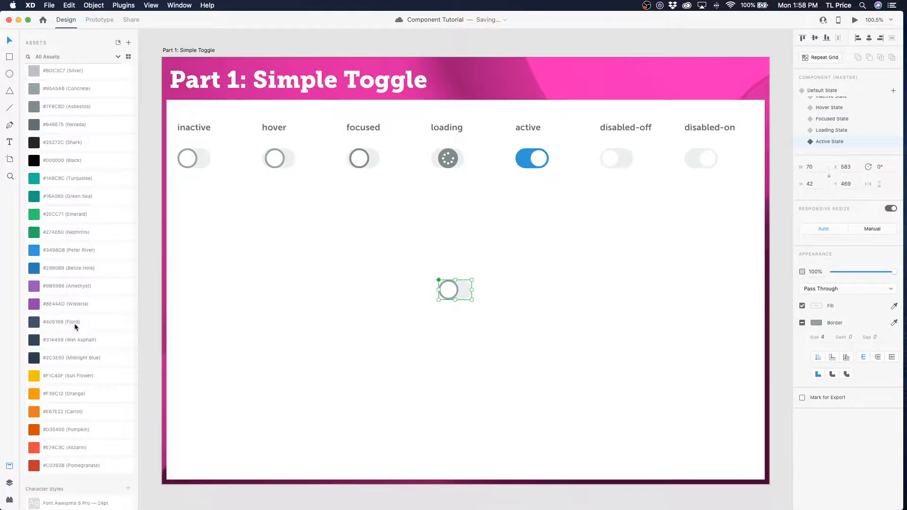
{"action": "right_click", "coordinate": [71, 250]}
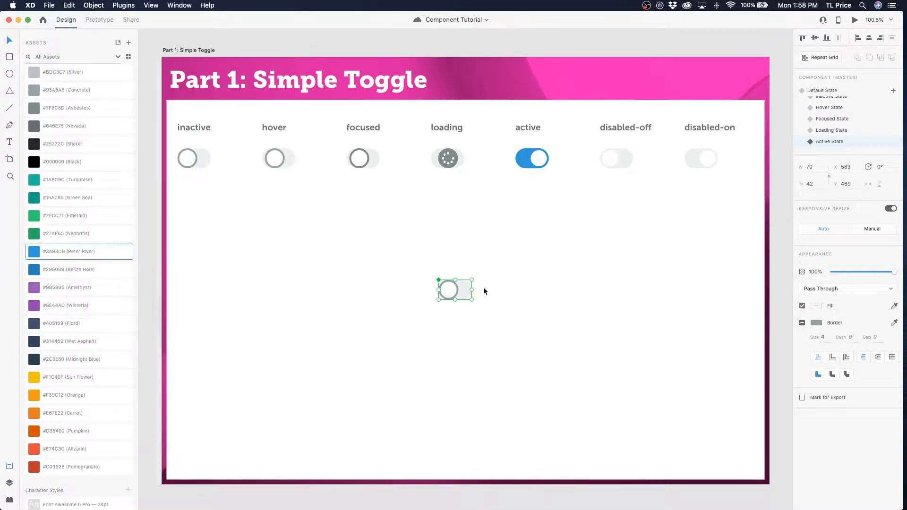
{"action": "double_click", "coordinate": [467, 290]}
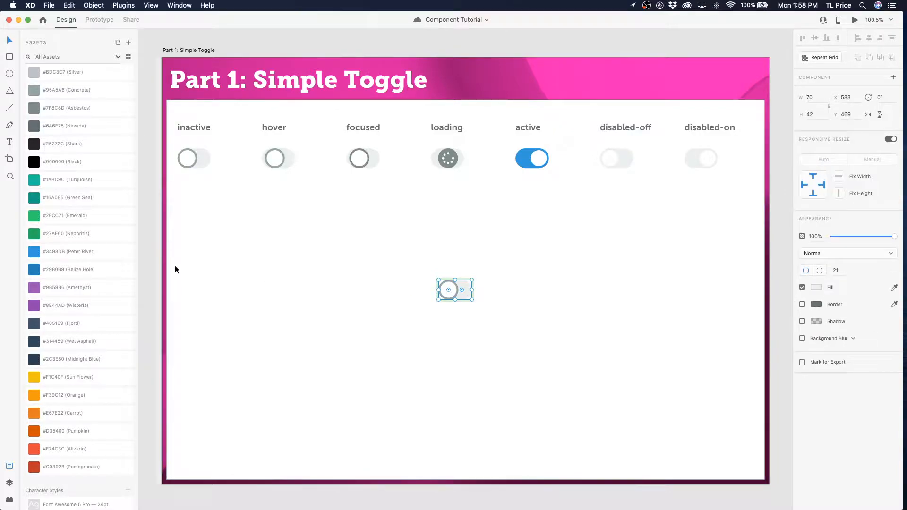
{"action": "left_click", "coordinate": [81, 252]}
In the Active State, apply #3498DB (Peter River) to the circle's border and move the circle to the frame's right end at X 611.
{"action": "left_click", "coordinate": [445, 293]}
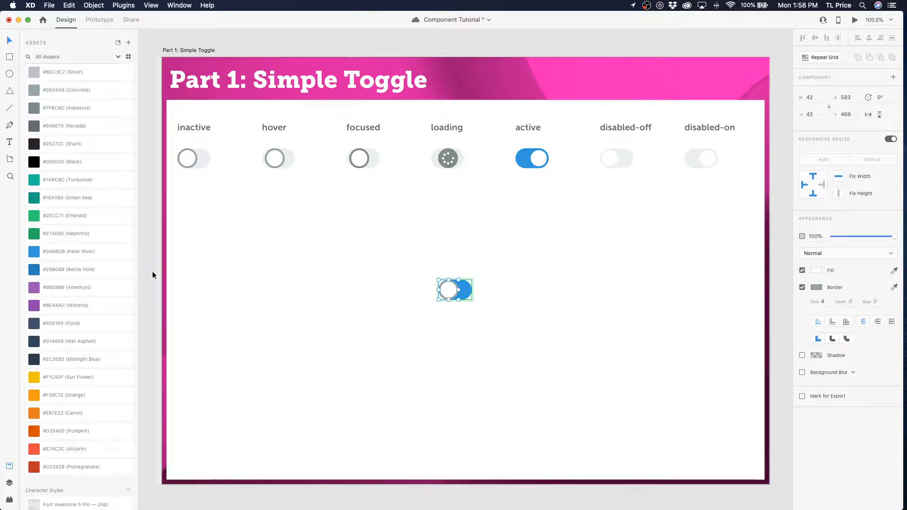
{"action": "right_click", "coordinate": [94, 252]}
{"action": "left_click", "coordinate": [131, 310]}
{"action": "left_click", "coordinate": [547, 308]}
{"action": "left_click", "coordinate": [449, 293]}
{"action": "left_click_drag", "start_coordinate": [447, 291], "coordinate": [458, 291]}
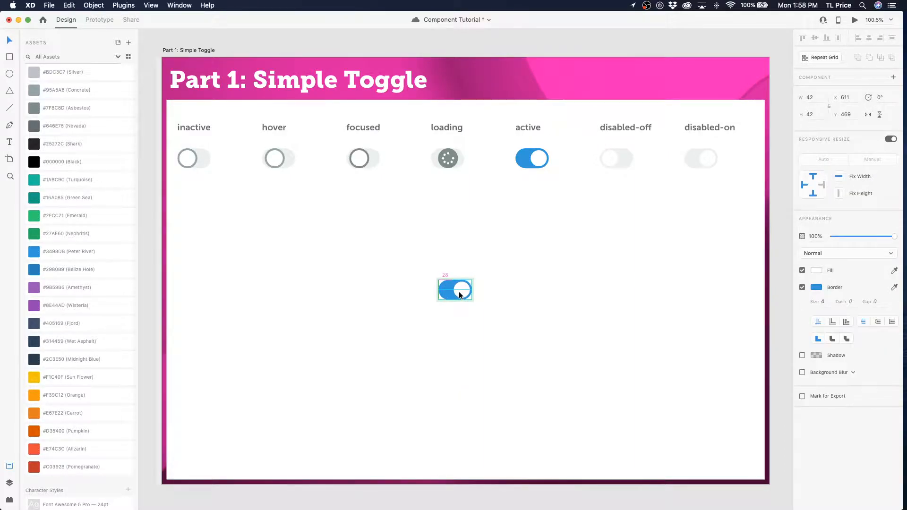
{"action": "left_click", "coordinate": [556, 265]}
Add a new state named Disabled-Off State to the toggle-basic component, based on the Inactive State.
{"action": "left_click", "coordinate": [464, 293]}
{"action": "scroll", "coordinate": [836, 128], "scroll_direction": "up", "scroll_amount": 1}
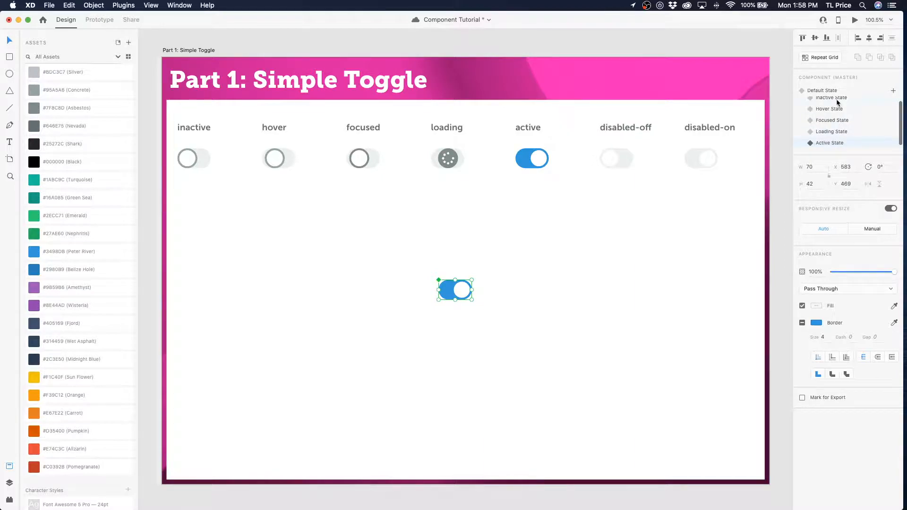
{"action": "left_click", "coordinate": [837, 101]}
{"action": "right_click", "coordinate": [836, 100]}
{"action": "left_click", "coordinate": [893, 91]}
{"action": "left_click", "coordinate": [894, 90]}
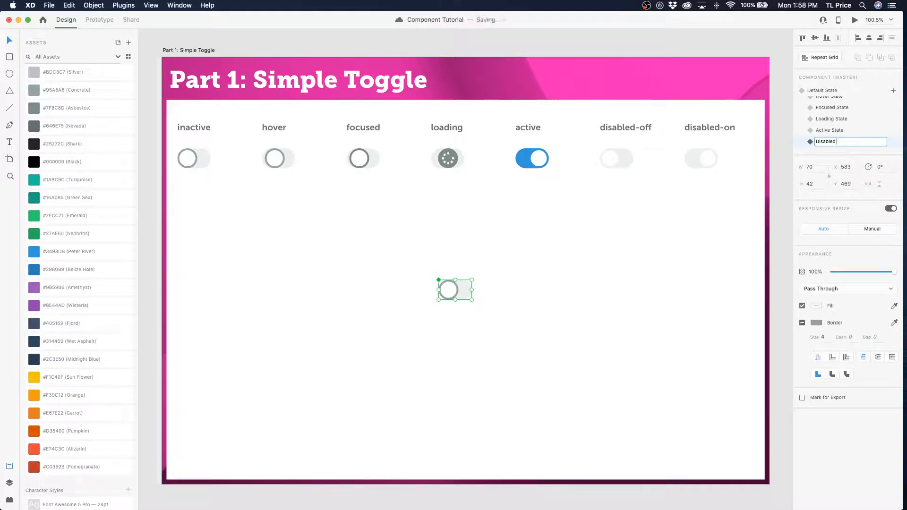
{"action": "type", "text": "ff State"}
{"action": "key", "text": "Return"}
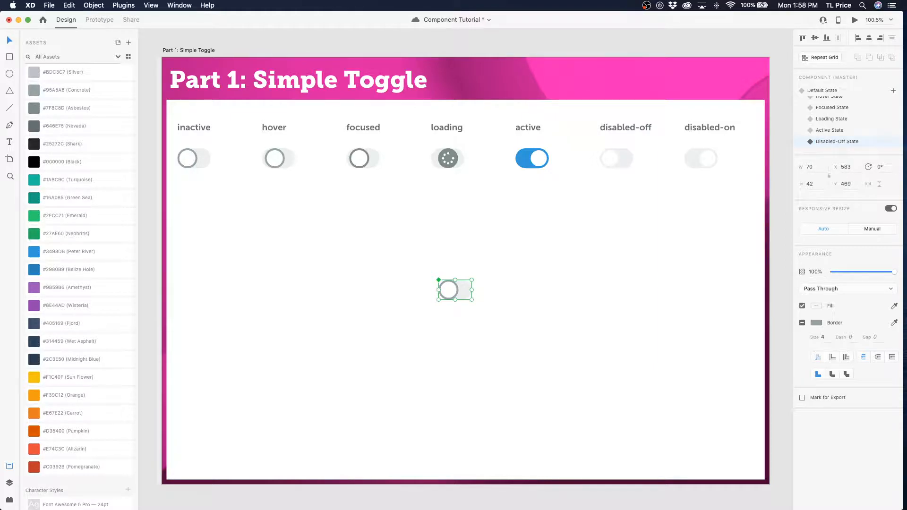
In the Disabled-Off State, apply the #ECF0F1 (Clouds) colour to the border of the toggle's circle.
{"action": "left_click", "coordinate": [458, 306]}
{"action": "left_click", "coordinate": [449, 292]}
{"action": "double_click", "coordinate": [448, 290]}
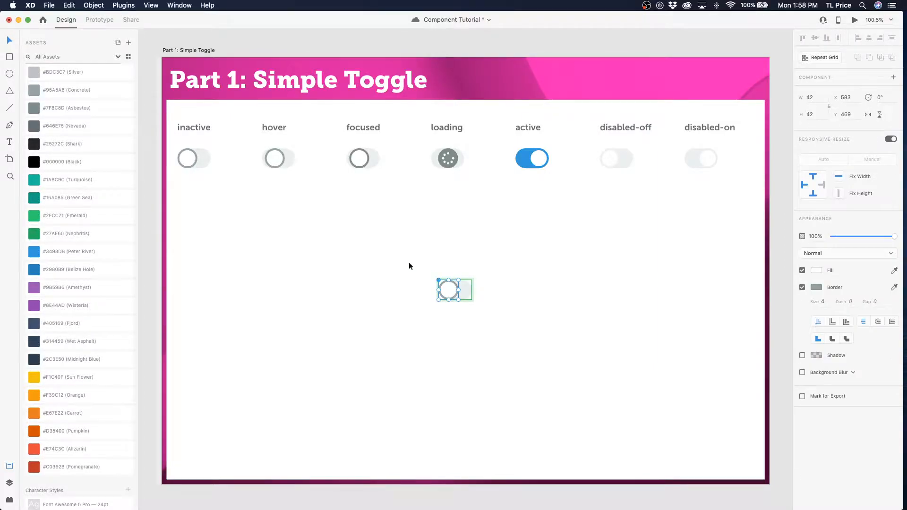
{"action": "scroll", "coordinate": [94, 142], "scroll_direction": "up", "scroll_amount": 3}
{"action": "scroll", "coordinate": [84, 127], "scroll_direction": "up", "scroll_amount": 1}
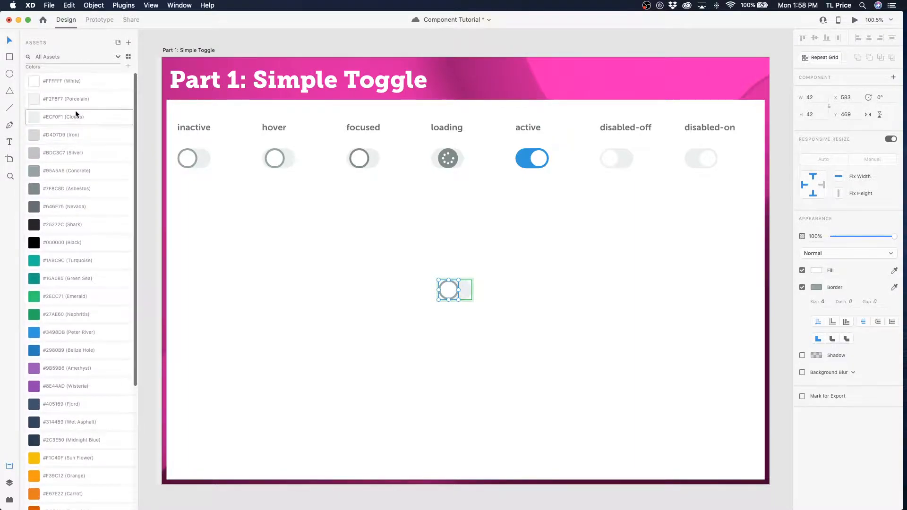
{"action": "right_click", "coordinate": [77, 112]}
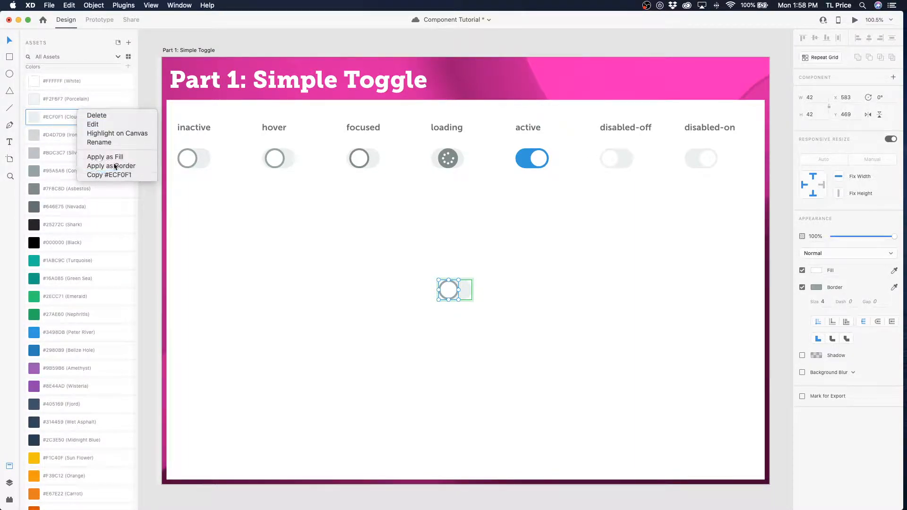
{"action": "left_click", "coordinate": [111, 166]}
{"action": "left_click", "coordinate": [551, 279]}
Add a new state named Disabled-On State to the toggle-basic component, based on the Active State.
{"action": "left_click", "coordinate": [467, 293]}
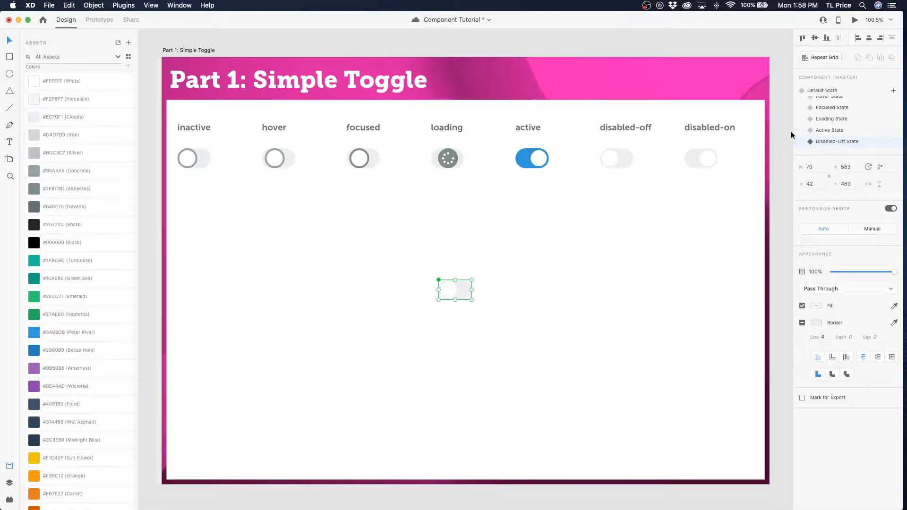
{"action": "left_click", "coordinate": [836, 131]}
{"action": "right_click", "coordinate": [837, 130]}
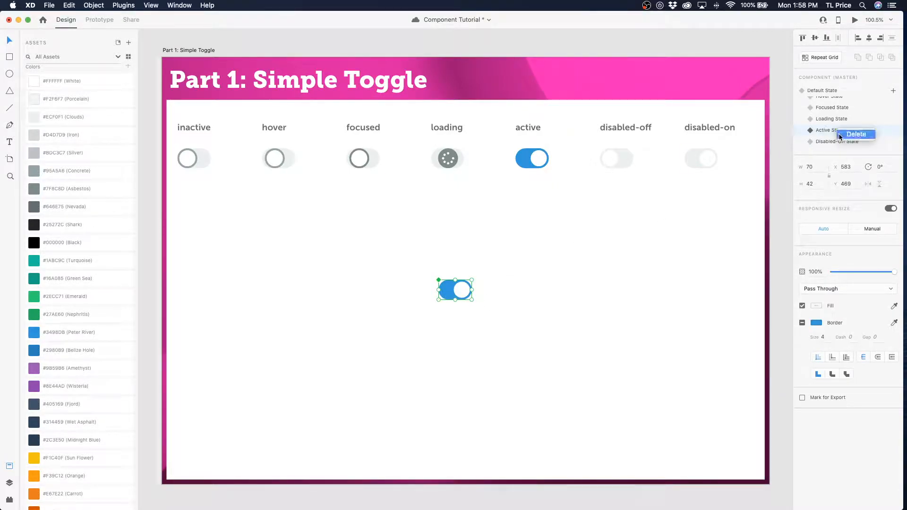
{"action": "left_click", "coordinate": [892, 90]}
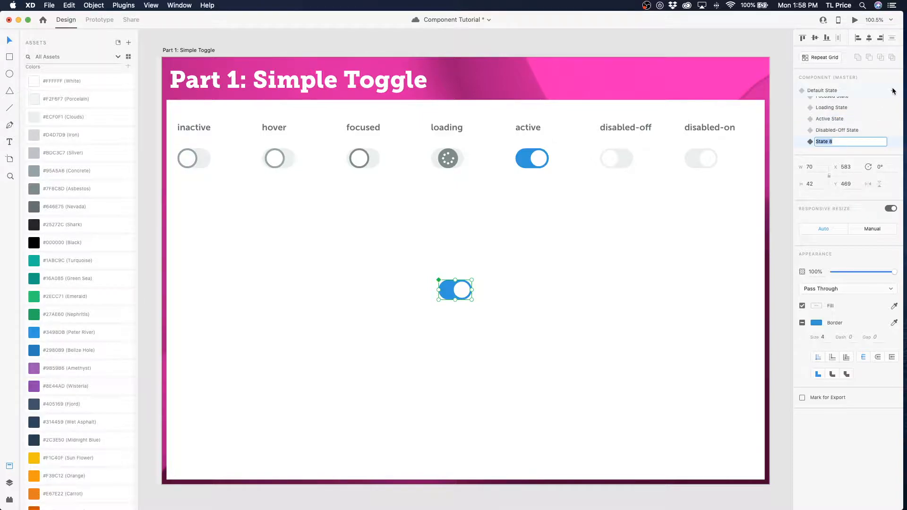
{"action": "type", "text": "Disabled-O"}
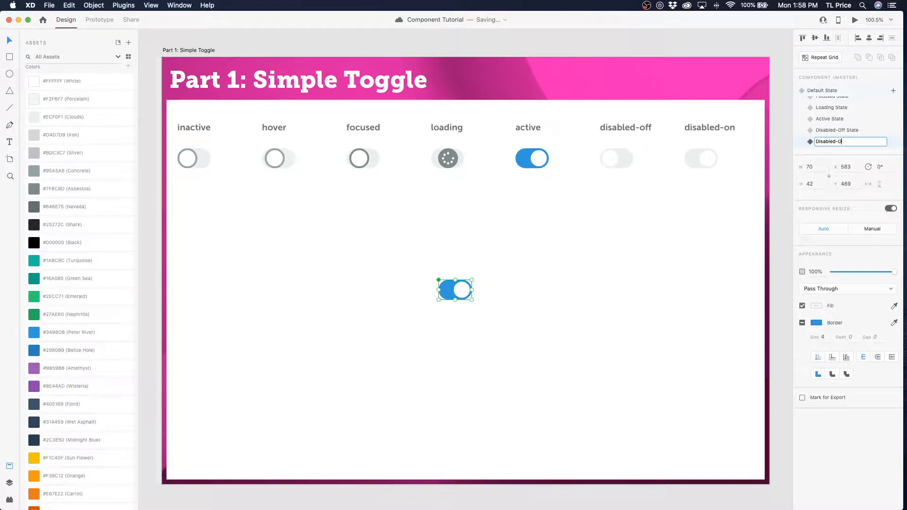
{"action": "type", "text": "n Stat"}
{"action": "key", "text": "Return"}
In the Disabled-On State, apply #ECF0F1 (Clouds) to the toggle frame's fill and the circle's border.
{"action": "double_click", "coordinate": [443, 289]}
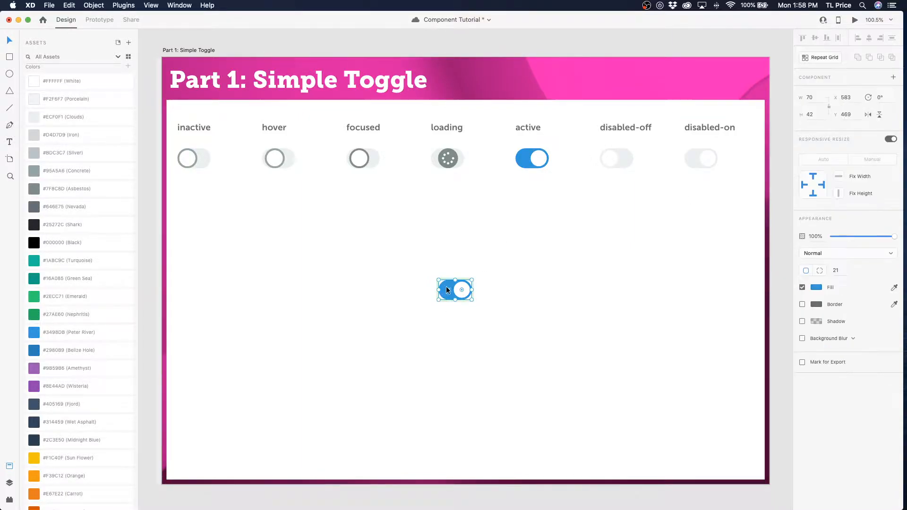
{"action": "scroll", "coordinate": [114, 118], "scroll_direction": "up", "scroll_amount": 1}
{"action": "left_click", "coordinate": [101, 127]}
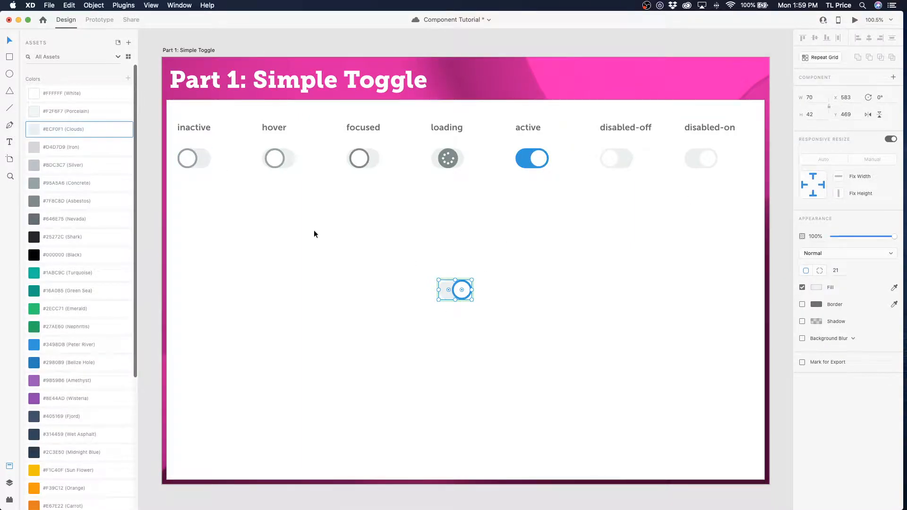
{"action": "left_click", "coordinate": [457, 294]}
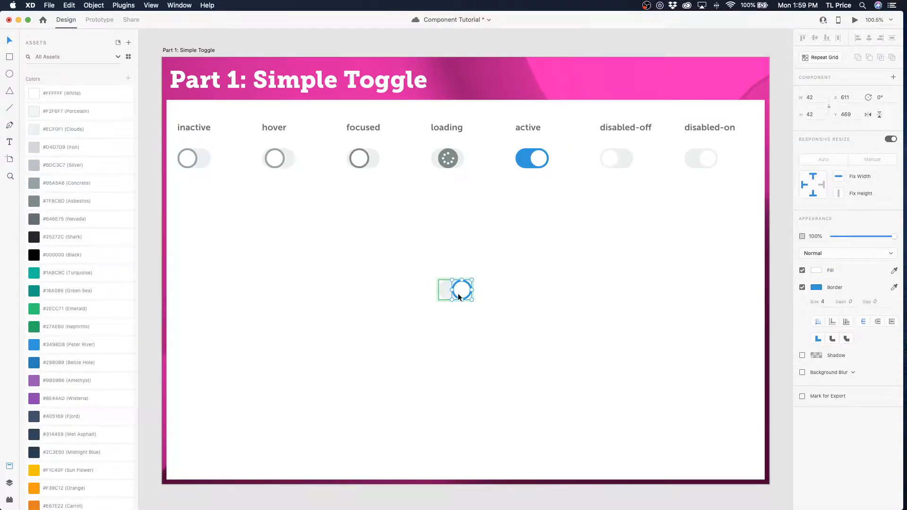
{"action": "right_click", "coordinate": [50, 132]}
{"action": "left_click", "coordinate": [78, 188]}
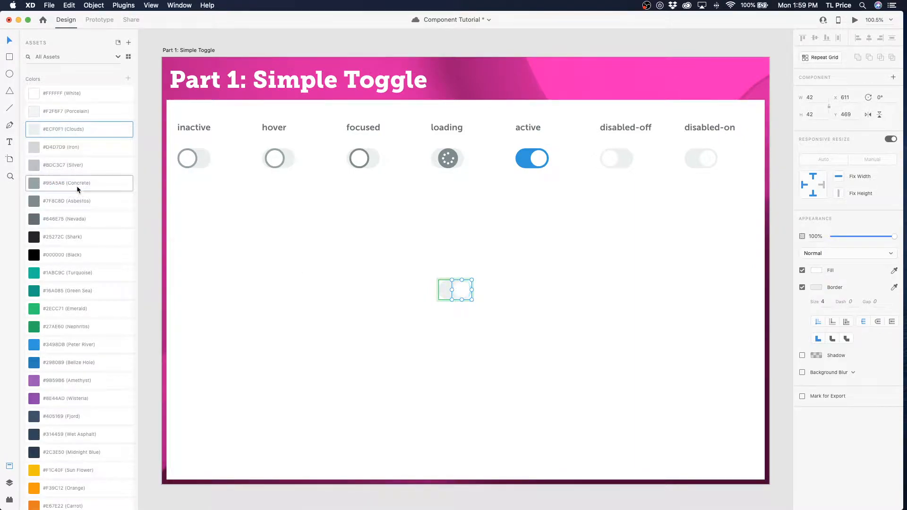
Switch the toggle-basic component back to its Default State.
{"action": "key", "text": "Escape"}
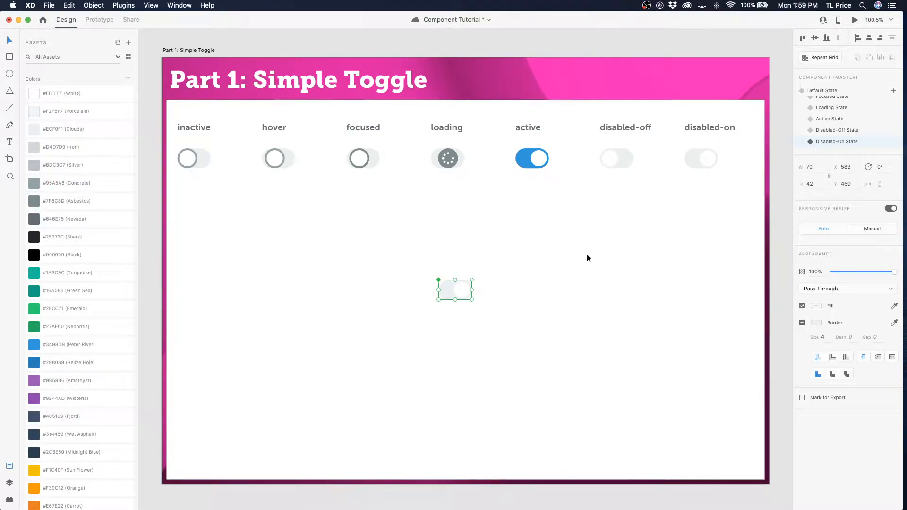
{"action": "scroll", "coordinate": [846, 123], "scroll_direction": "up", "scroll_amount": 3}
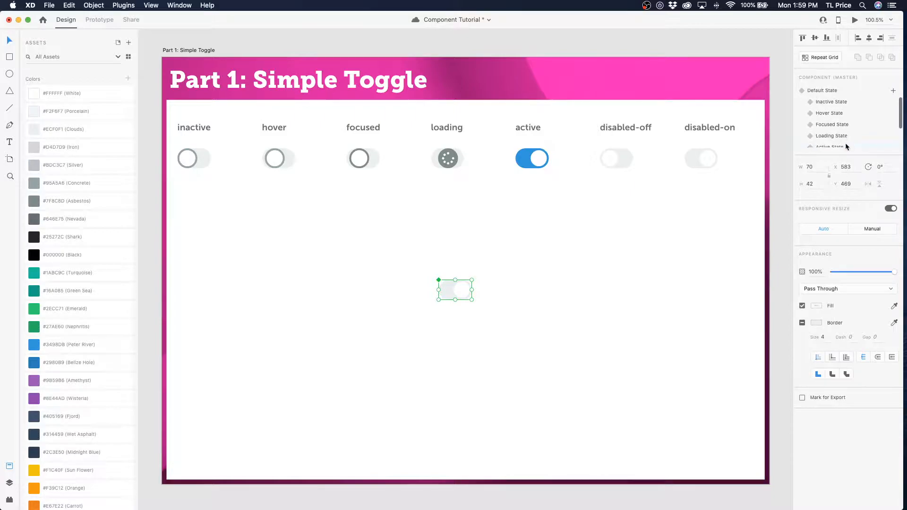
{"action": "left_click", "coordinate": [828, 91]}
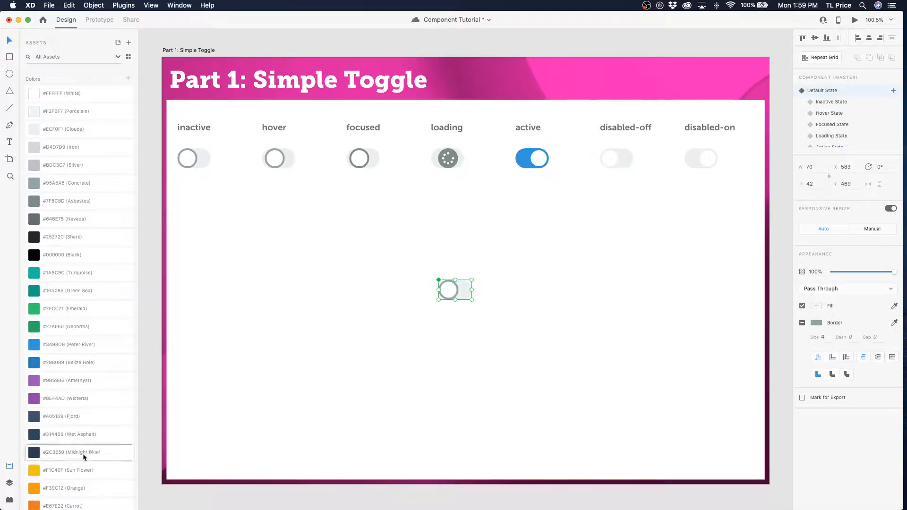
Place seven toggle-basic instances from the component assets, one below each reference toggle from inactive to disabled-on.
{"action": "left_click", "coordinate": [9, 483]}
{"action": "left_click", "coordinate": [10, 500]}
{"action": "left_click", "coordinate": [9, 483]}
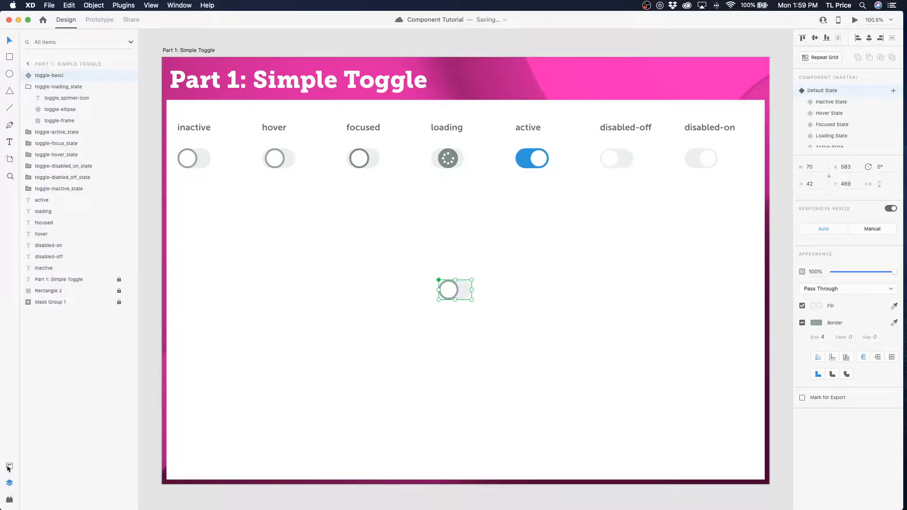
{"action": "left_click", "coordinate": [10, 466]}
{"action": "scroll", "coordinate": [102, 420], "scroll_direction": "down", "scroll_amount": 10}
{"action": "left_click_drag", "start_coordinate": [38, 448], "coordinate": [694, 194]}
Switch the instances in the hover, focused and loading columns to Hover State, Focused State and Loading State respectively.
{"action": "left_click", "coordinate": [201, 191]}
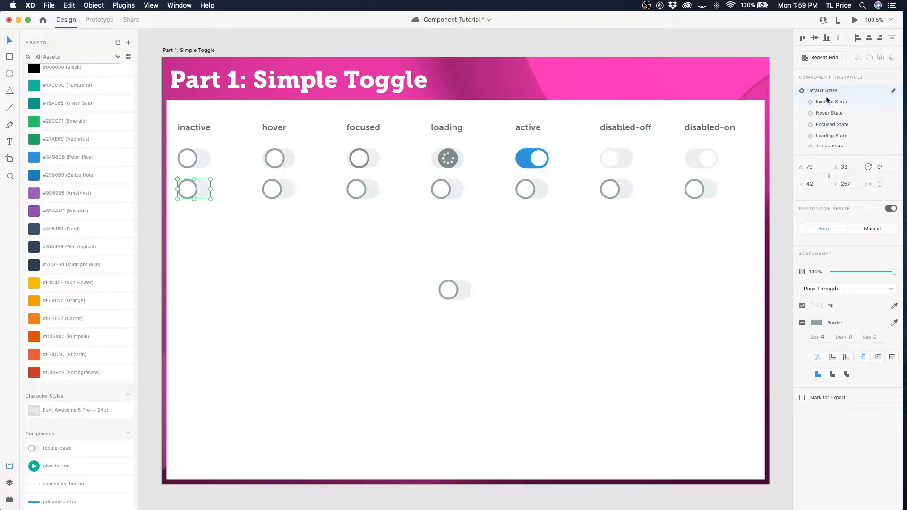
{"action": "left_click", "coordinate": [274, 189]}
{"action": "left_click", "coordinate": [822, 113]}
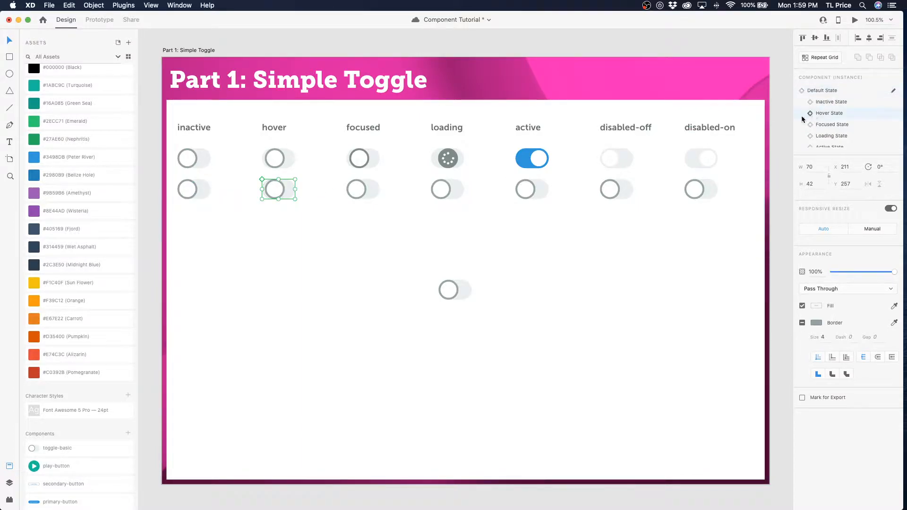
{"action": "left_click", "coordinate": [354, 189]}
{"action": "left_click", "coordinate": [828, 125]}
{"action": "left_click", "coordinate": [451, 190]}
{"action": "left_click", "coordinate": [826, 137]}
Switch the instances in the active, disabled-off and disabled-on columns to Active State, Disabled-Off State and Disabled-On State respectively.
{"action": "left_click", "coordinate": [530, 189]}
{"action": "scroll", "coordinate": [849, 118], "scroll_direction": "down", "scroll_amount": 1}
{"action": "left_click", "coordinate": [833, 133]}
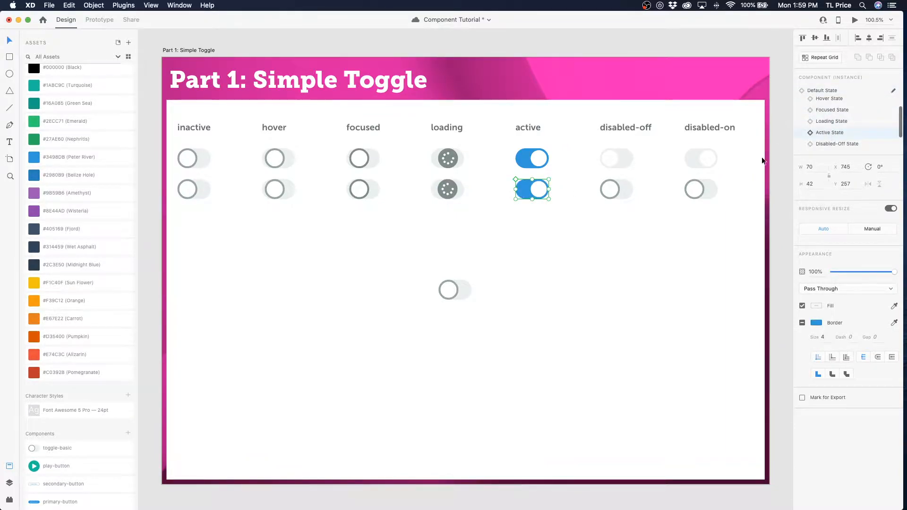
{"action": "left_click", "coordinate": [609, 189]}
{"action": "left_click", "coordinate": [828, 145]}
{"action": "left_click", "coordinate": [704, 189]}
{"action": "scroll", "coordinate": [869, 121], "scroll_direction": "down", "scroll_amount": 2}
{"action": "left_click", "coordinate": [840, 142]}
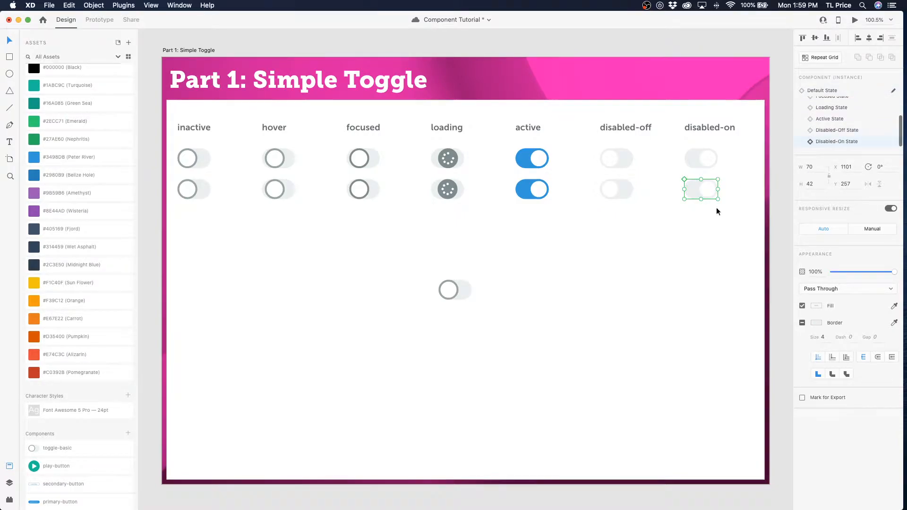
Examine the master component and each of its instances from inactive to disabled-on to compare their assigned states.
{"action": "left_click", "coordinate": [457, 323]}
{"action": "left_click", "coordinate": [449, 292]}
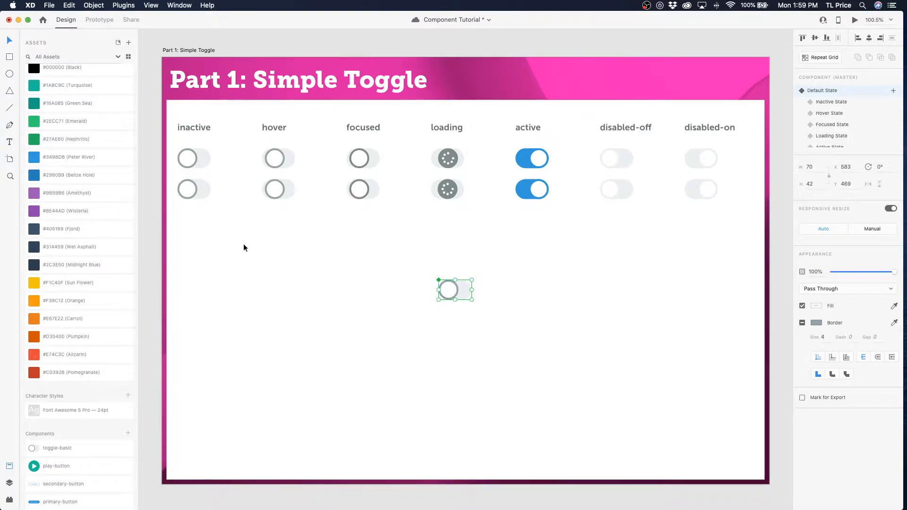
{"action": "left_click", "coordinate": [185, 189]}
{"action": "left_click", "coordinate": [272, 189]}
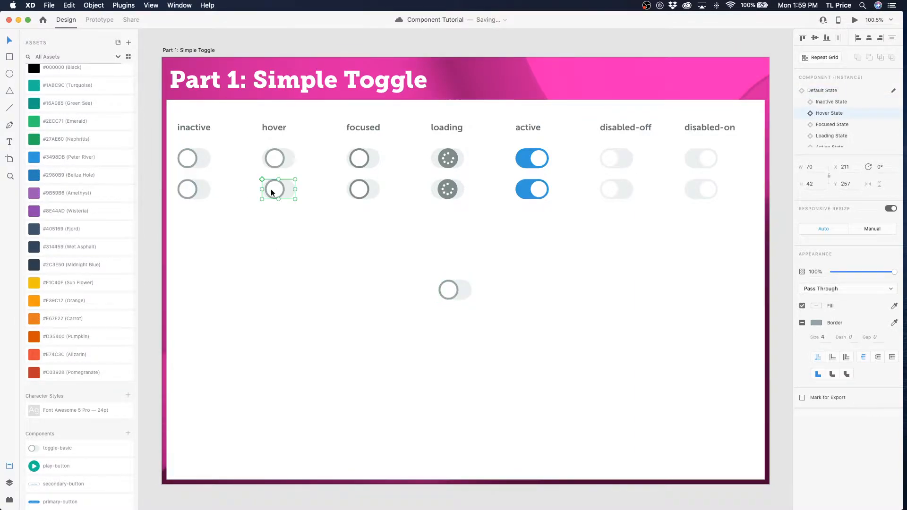
{"action": "left_click", "coordinate": [370, 192]}
{"action": "left_click", "coordinate": [460, 191]}
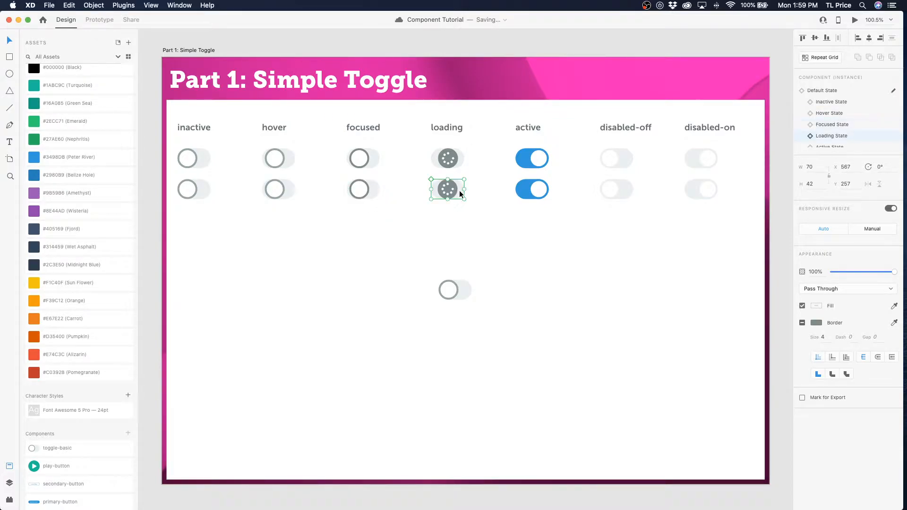
{"action": "left_click", "coordinate": [532, 190]}
{"action": "left_click", "coordinate": [617, 191]}
{"action": "left_click", "coordinate": [702, 186]}
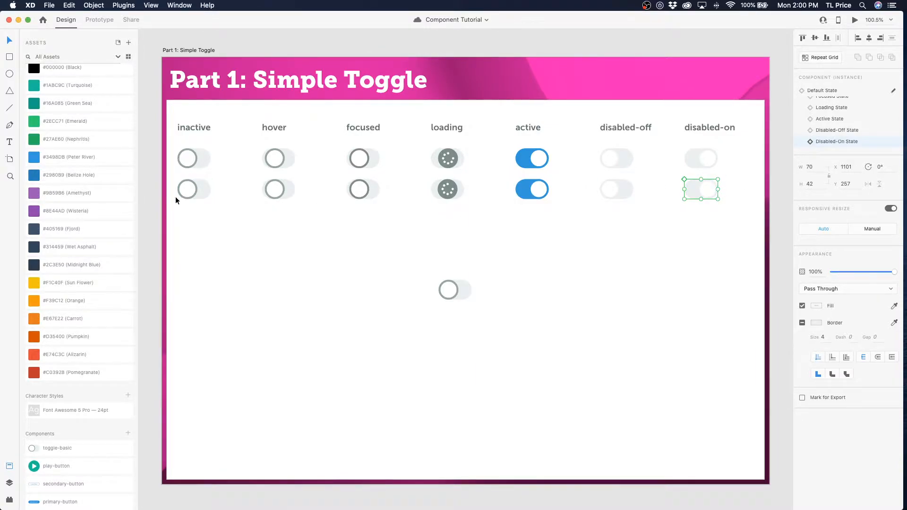
Apply #E74C3C (Alizarin) as the fill of the toggle frame in the active column's instance.
{"action": "left_click", "coordinate": [532, 278]}
{"action": "left_click", "coordinate": [539, 197]}
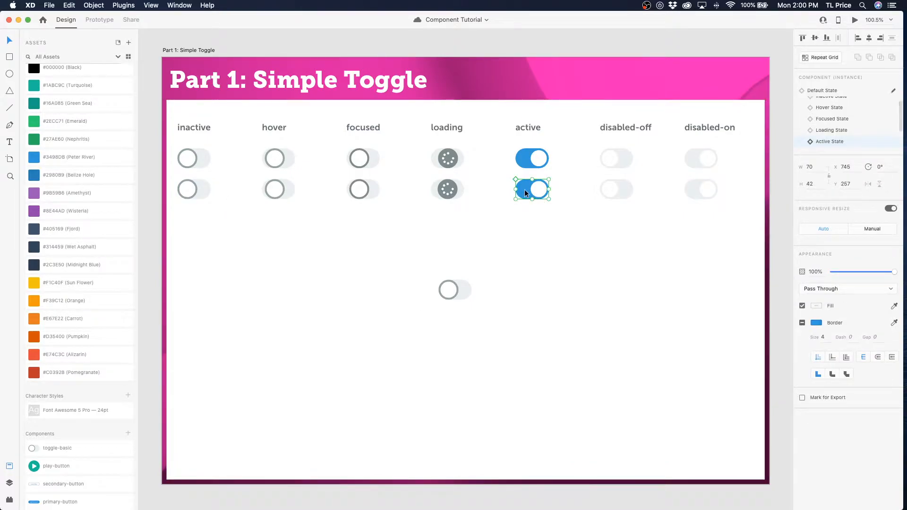
{"action": "double_click", "coordinate": [524, 189]}
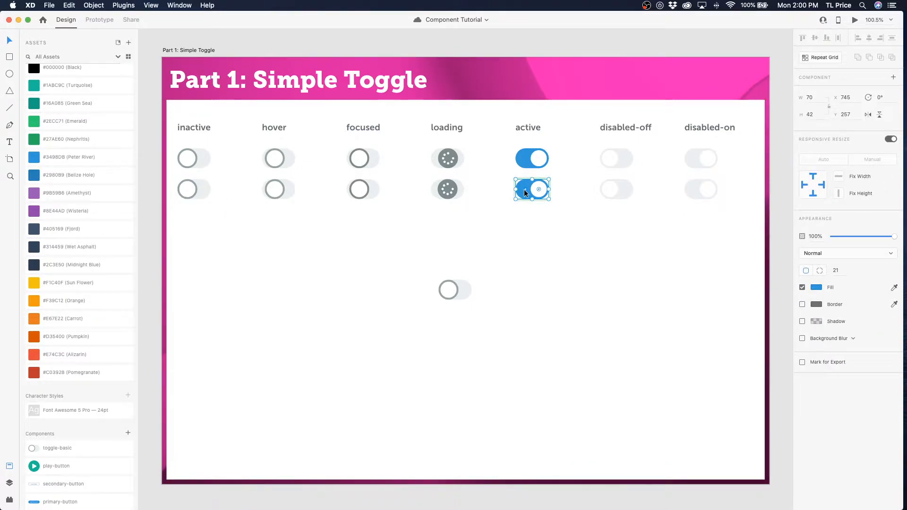
{"action": "right_click", "coordinate": [70, 354]}
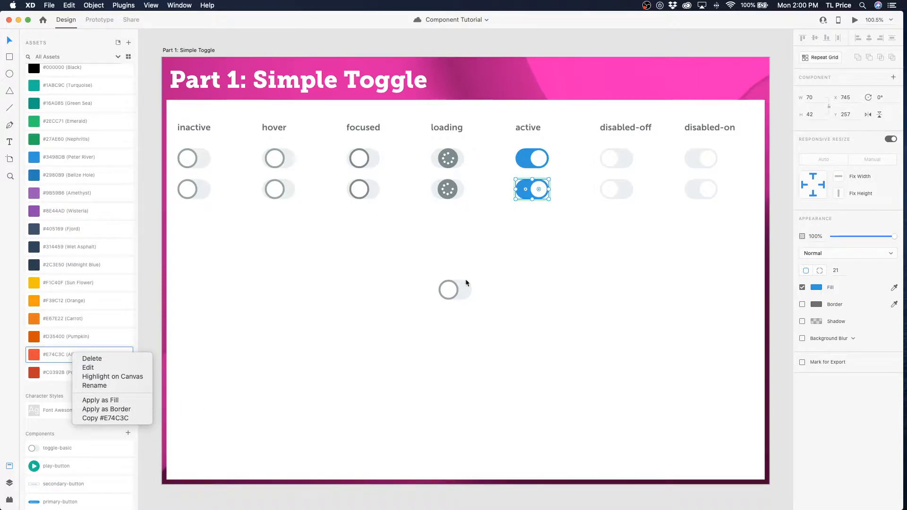
{"action": "left_click", "coordinate": [122, 402]}
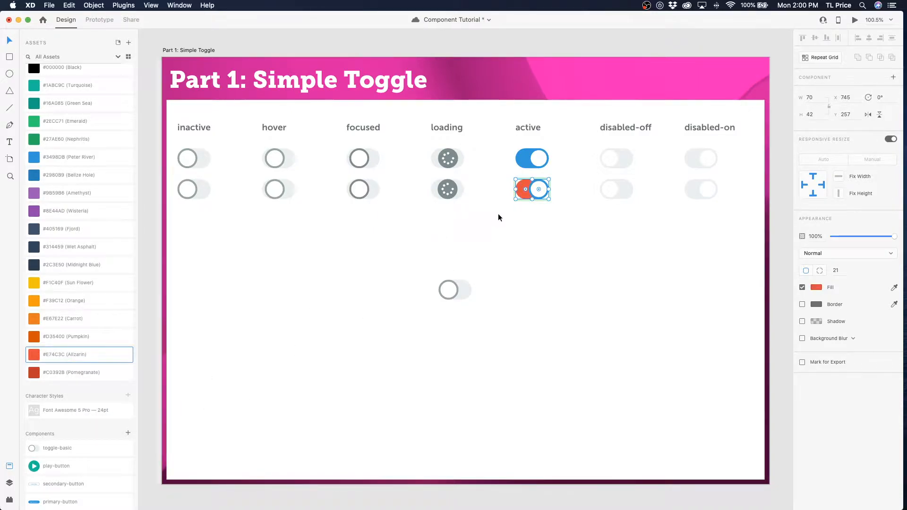
Apply #C0392B (Pomegranate) to the border of the circle in the active column's instance.
{"action": "left_click", "coordinate": [536, 198]}
{"action": "right_click", "coordinate": [65, 370]}
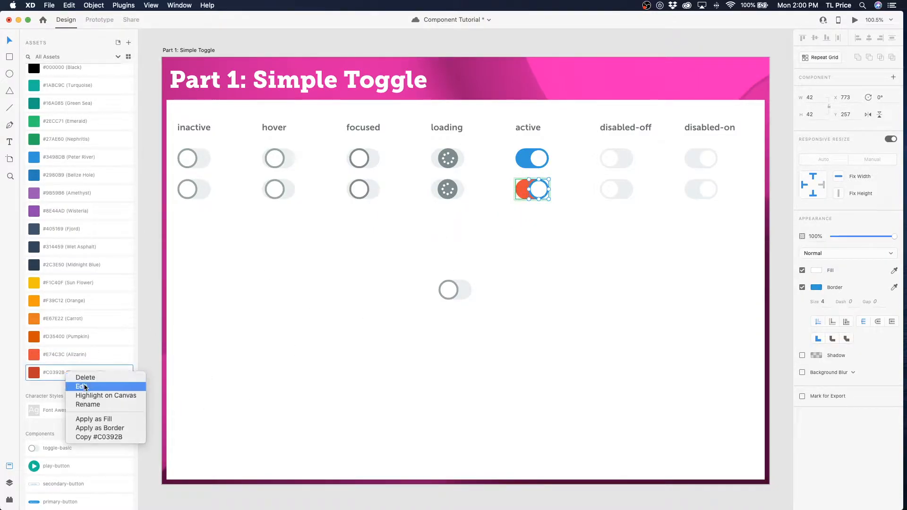
{"action": "left_click", "coordinate": [109, 428]}
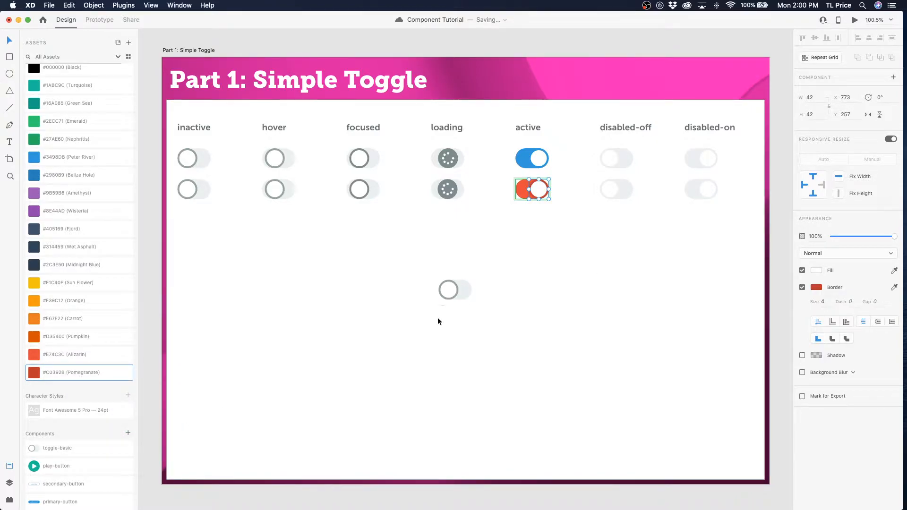
{"action": "left_click", "coordinate": [560, 299]}
Switch the master toggle-basic component to its Active State.
{"action": "left_click", "coordinate": [456, 295]}
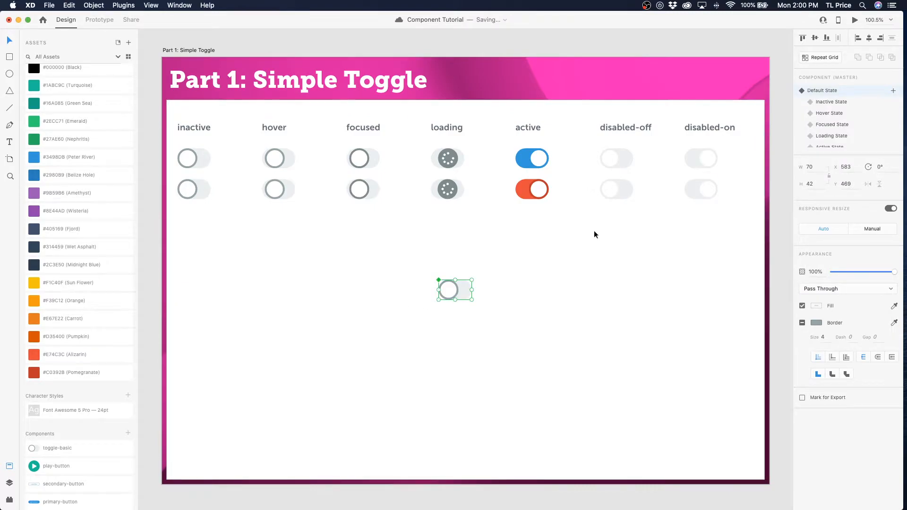
{"action": "scroll", "coordinate": [824, 135], "scroll_direction": "down", "scroll_amount": 2}
{"action": "left_click", "coordinate": [829, 118]}
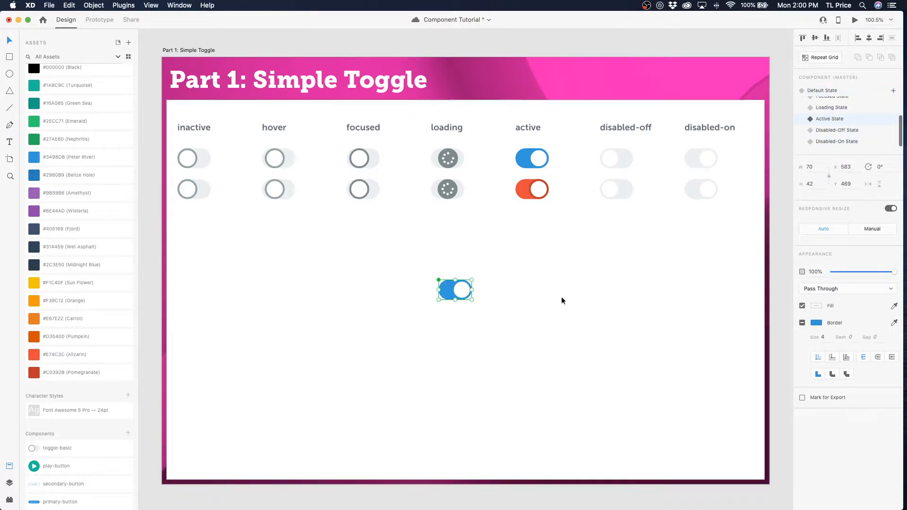
Reset the overridden instance in the active column to its master state.
{"action": "left_click", "coordinate": [519, 192]}
{"action": "left_click", "coordinate": [562, 317]}
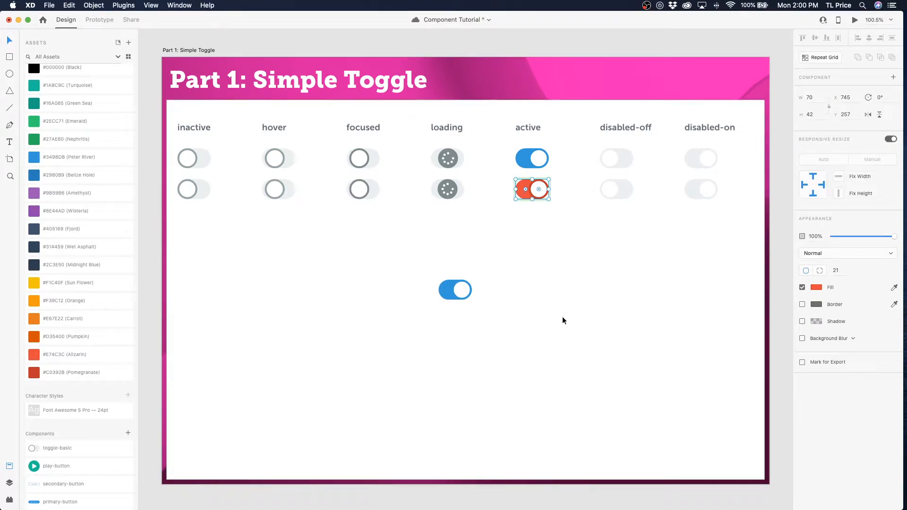
{"action": "right_click", "coordinate": [520, 180]}
{"action": "left_click", "coordinate": [518, 206]}
{"action": "left_click", "coordinate": [523, 197]}
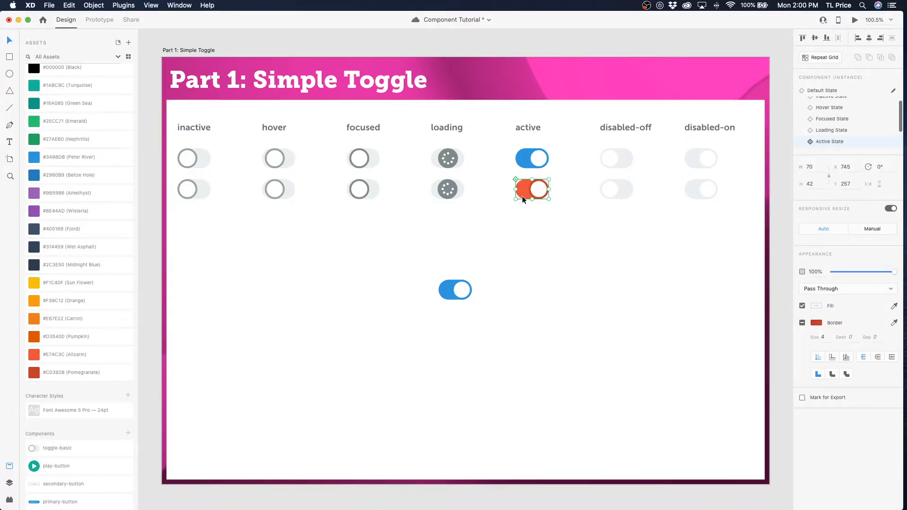
{"action": "right_click", "coordinate": [522, 196]}
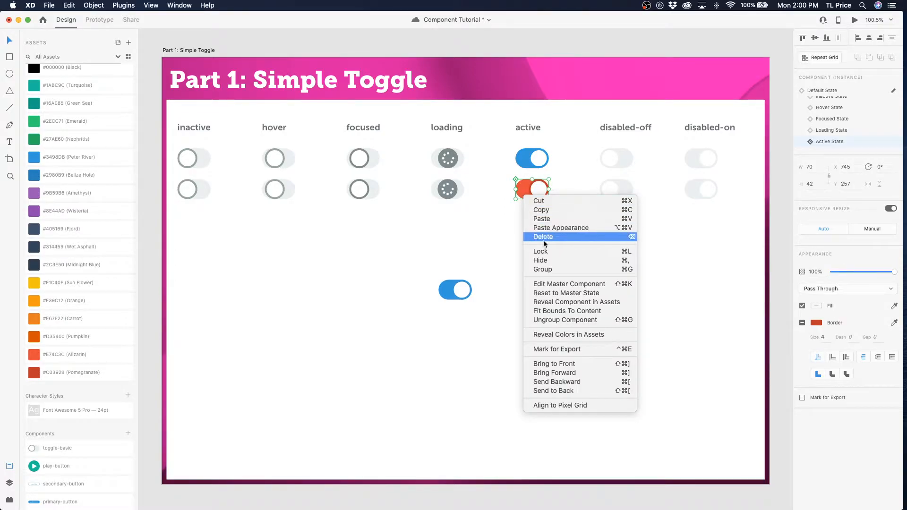
{"action": "left_click", "coordinate": [567, 292]}
Apply #1ABC9C (Turquoise) to the fill and border of the toggle frame in the master component's Active State.
{"action": "left_click", "coordinate": [448, 290]}
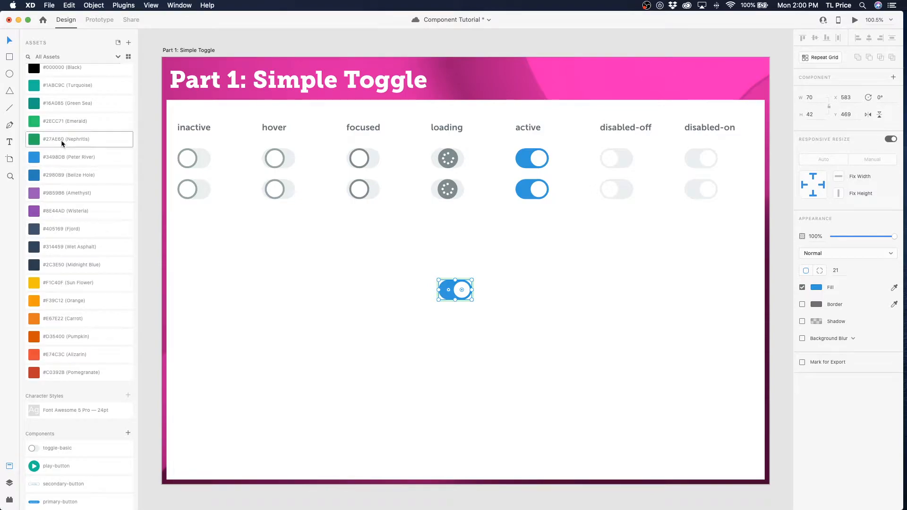
{"action": "right_click", "coordinate": [74, 86]}
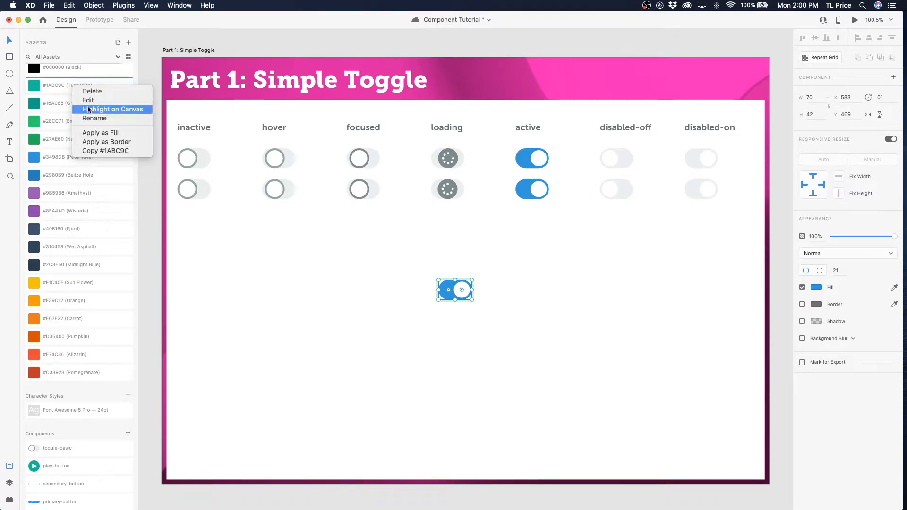
{"action": "left_click", "coordinate": [93, 142]}
{"action": "left_click", "coordinate": [64, 85]}
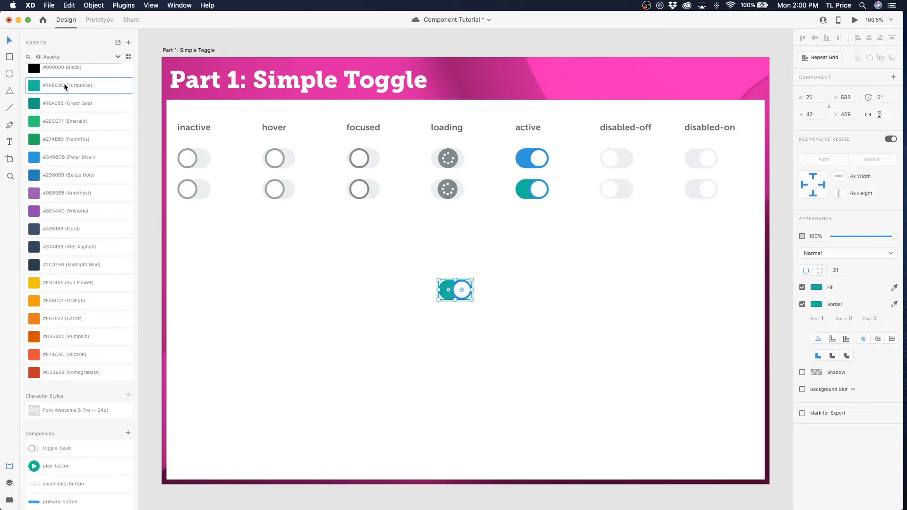
Apply #1ABC9C (Turquoise) to the border of the master's circle in the Active State and save the document.
{"action": "double_click", "coordinate": [460, 290]}
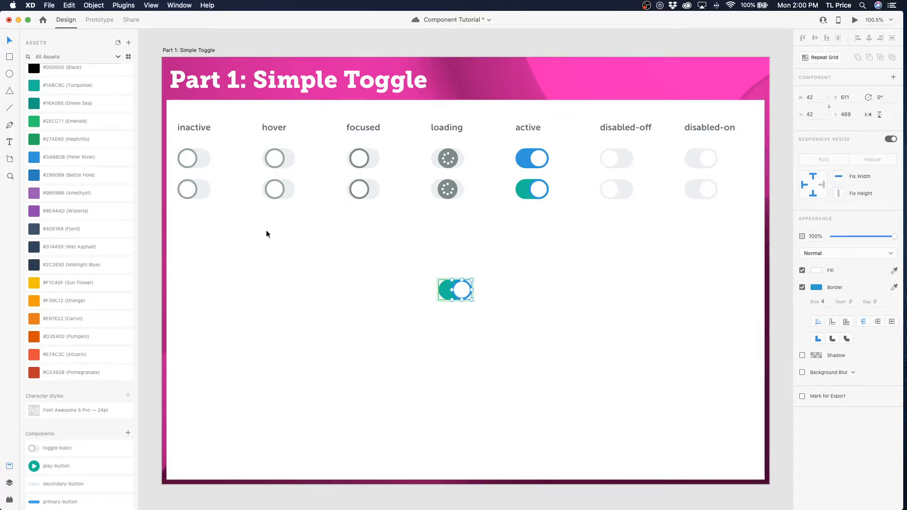
{"action": "right_click", "coordinate": [71, 83]}
{"action": "left_click", "coordinate": [106, 137]}
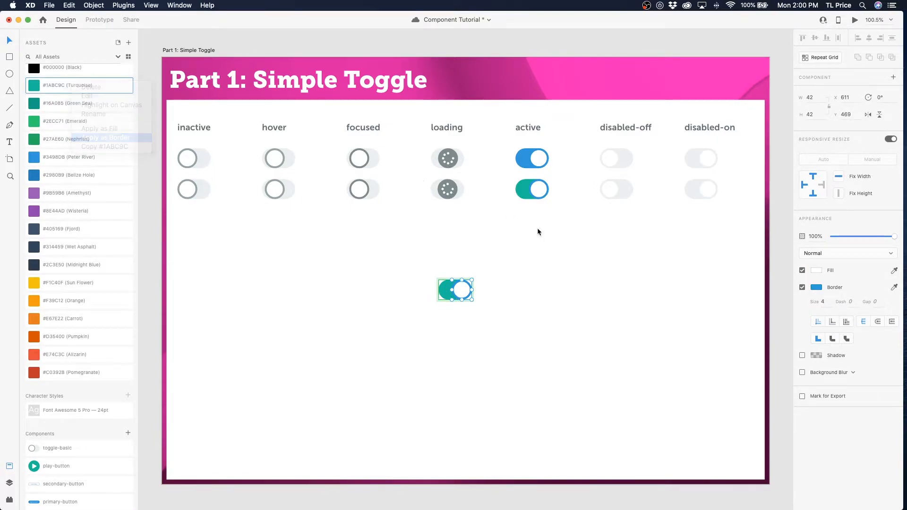
{"action": "left_click", "coordinate": [557, 230]}
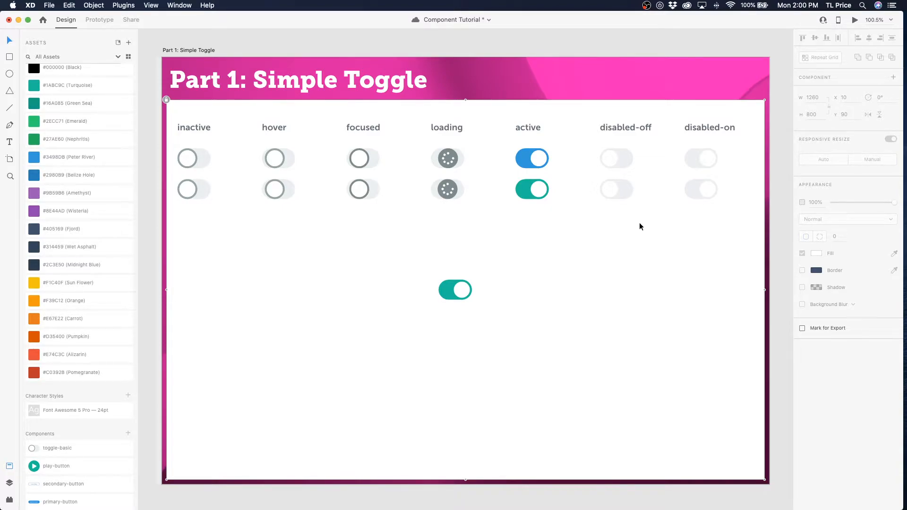
{"action": "key", "text": "super+s"}
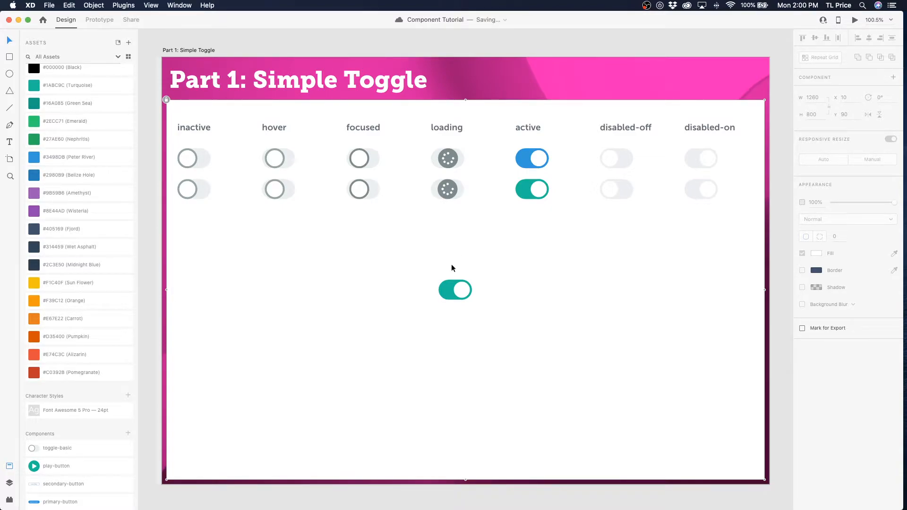